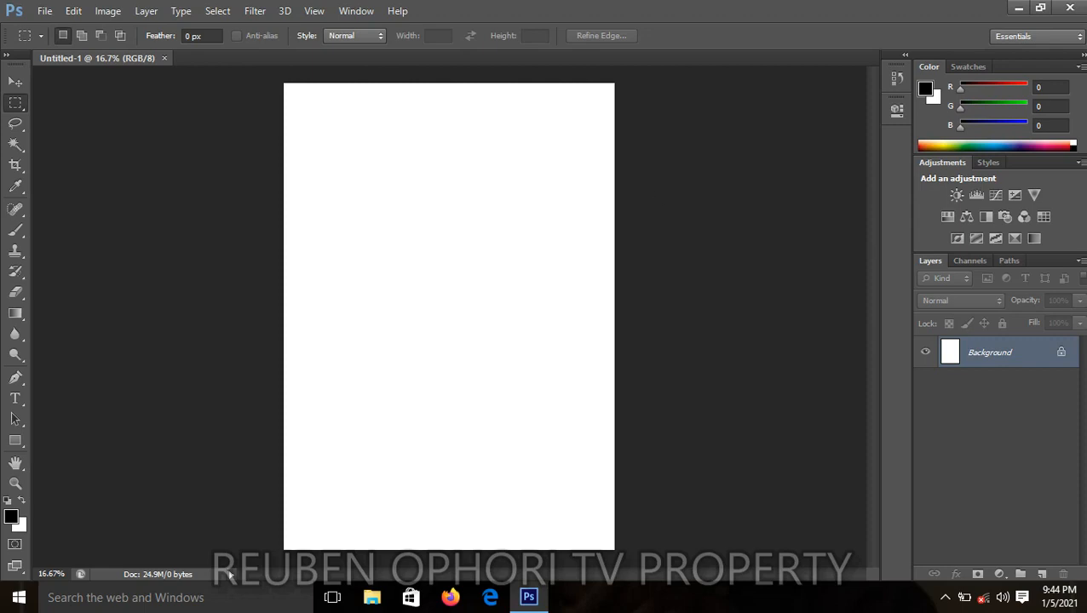
# - Unlock the Background layer and draw a black rectangle about 288 by 3676 px along the page's left edge
pyautogui.doubleClick(1060, 355)
pyautogui.click(686, 187)
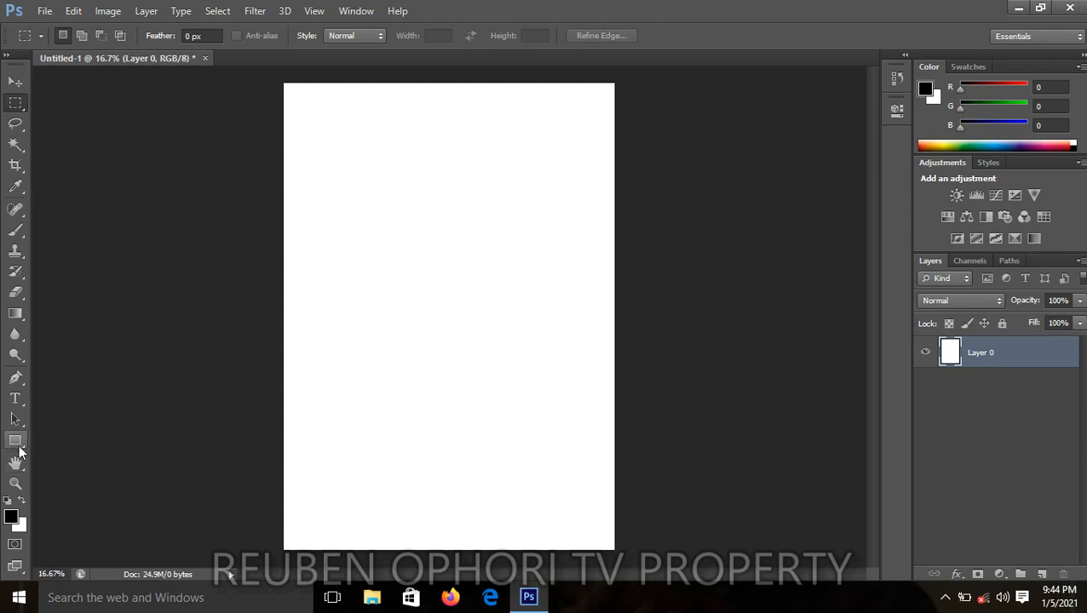
pyautogui.click(17, 442)
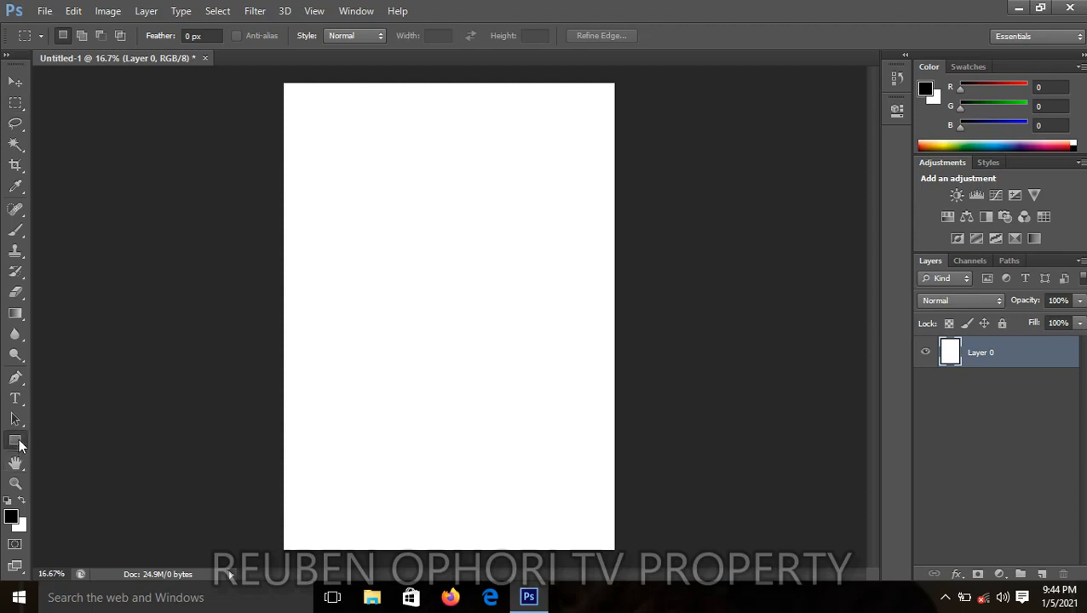
pyautogui.click(82, 437)
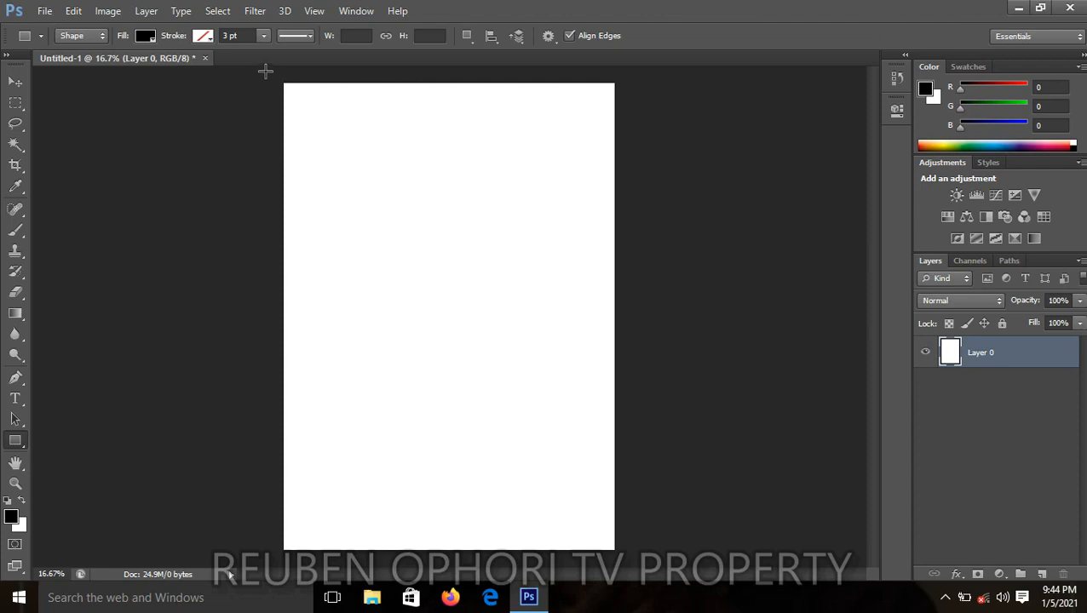
pyautogui.moveTo(265, 72); pyautogui.dragTo(303, 559)
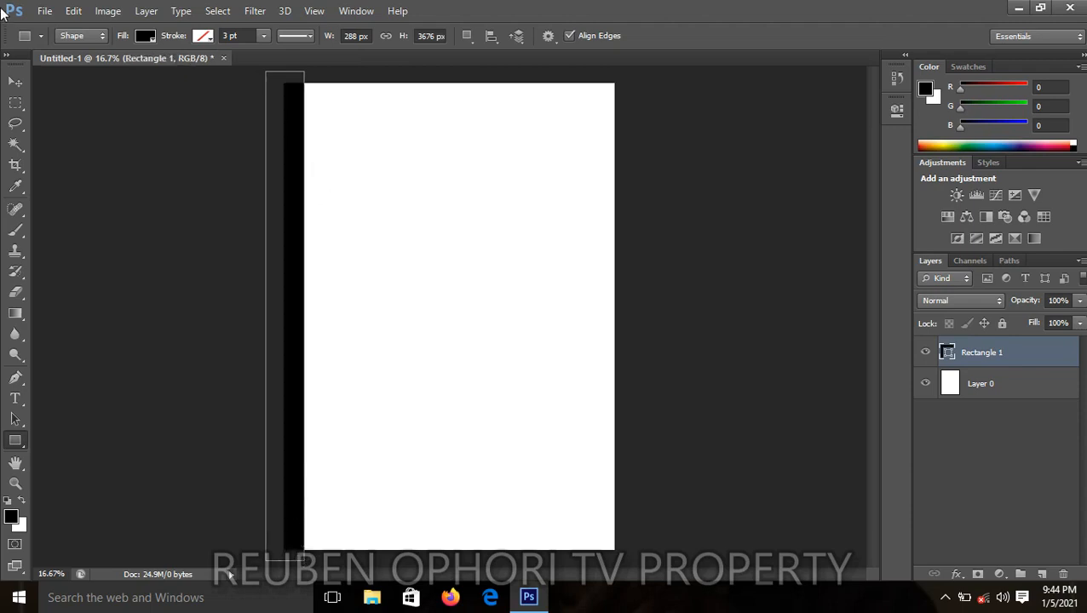
pyautogui.click(18, 84)
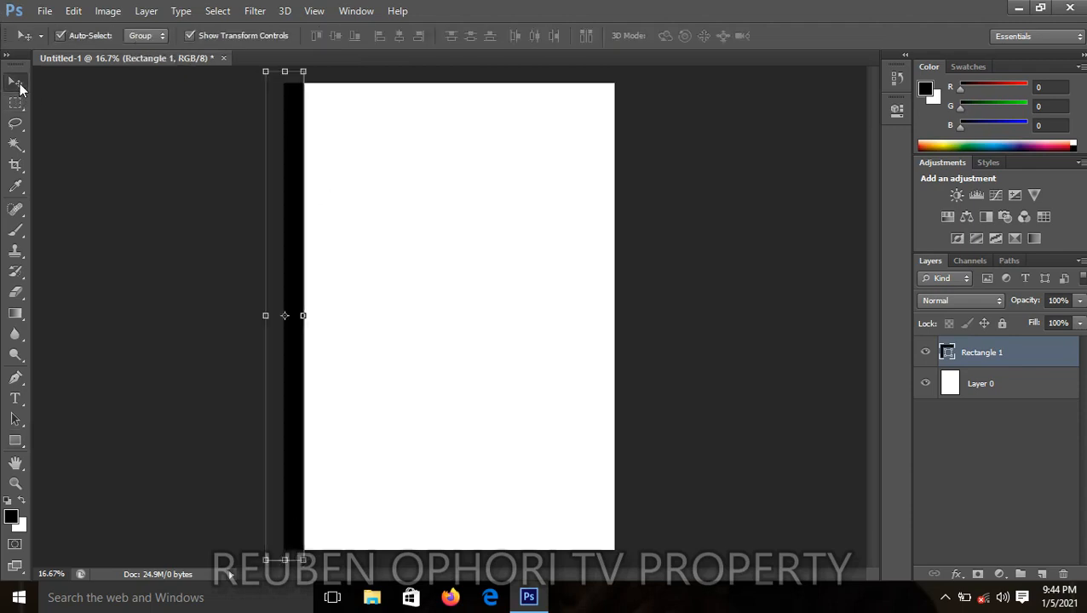
pyautogui.click(173, 285)
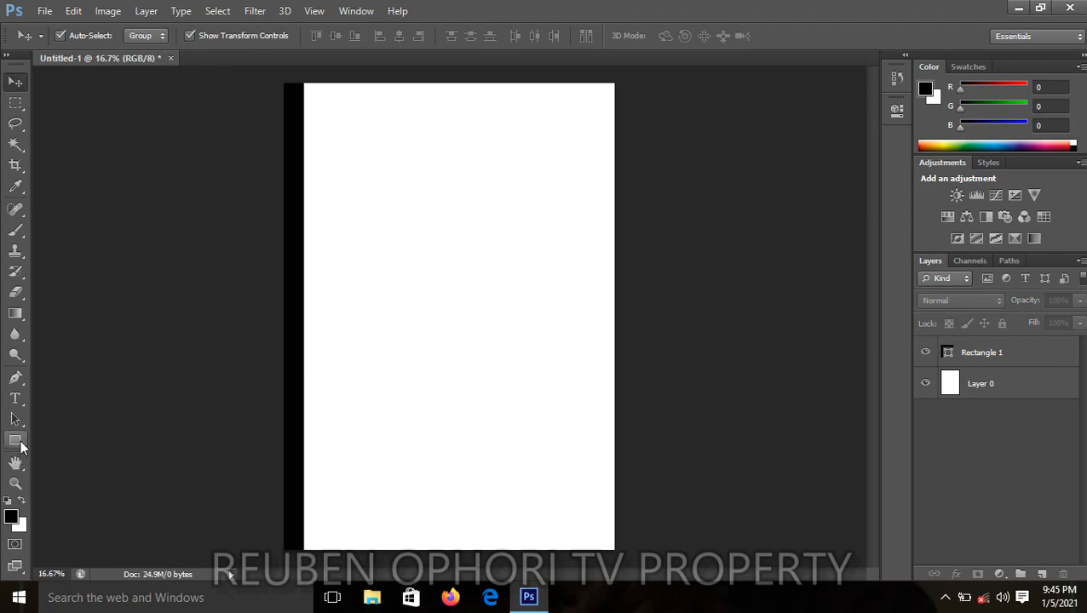
# - Draw a black rectangle about 2511 by 246 px along the page's bottom edge
pyautogui.click(17, 443)
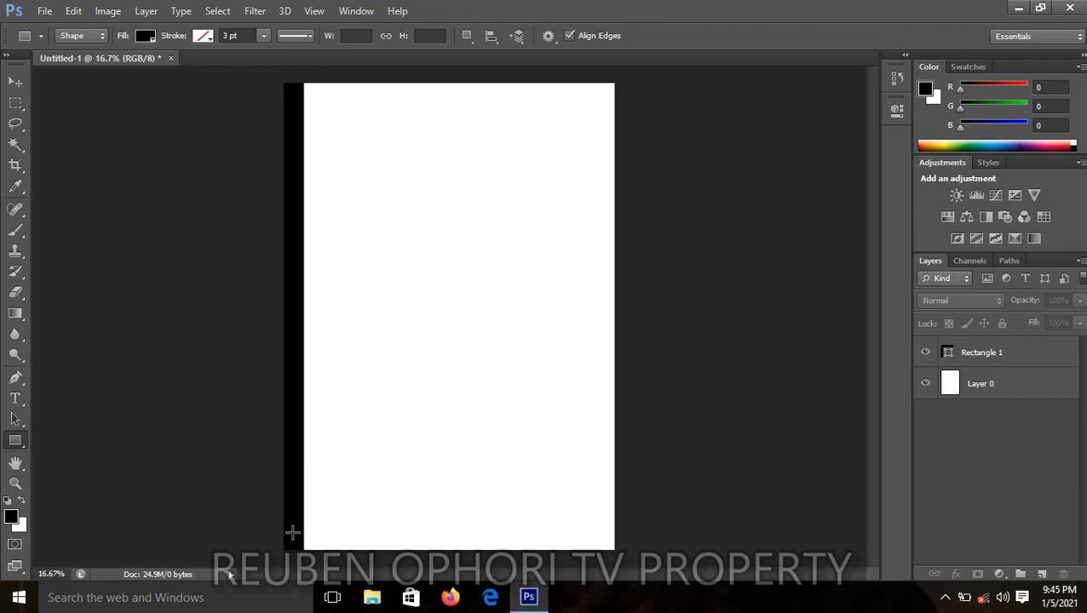
pyautogui.moveTo(292, 534); pyautogui.dragTo(627, 566)
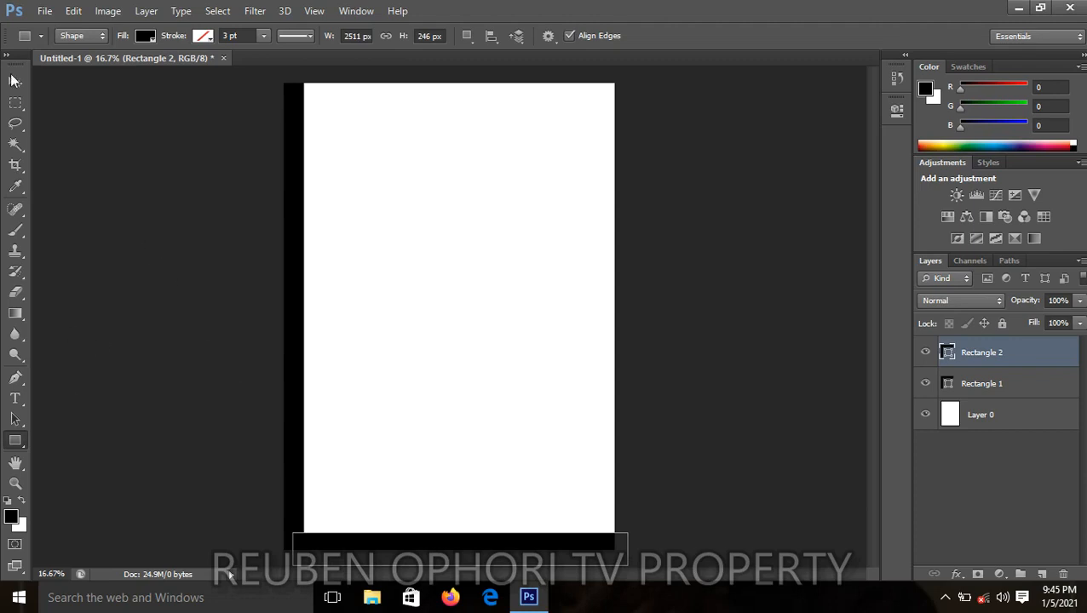
pyautogui.click(14, 89)
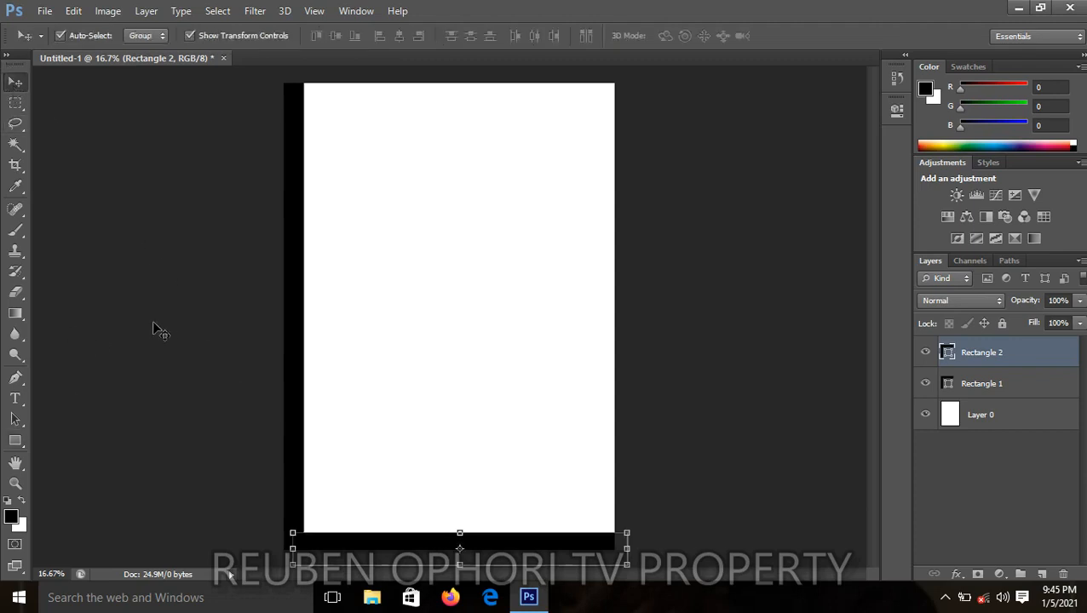
pyautogui.click(90, 448)
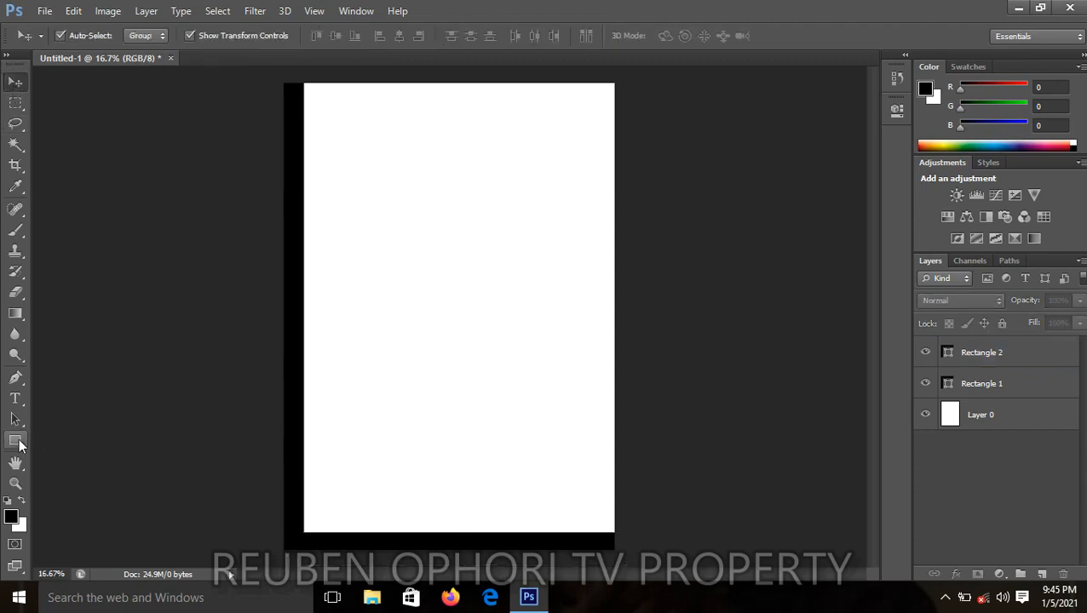
# - Draw a black rectangle about 2595 by 186 px along the page's top edge
pyautogui.click(16, 441)
pyautogui.rightClick(19, 443)
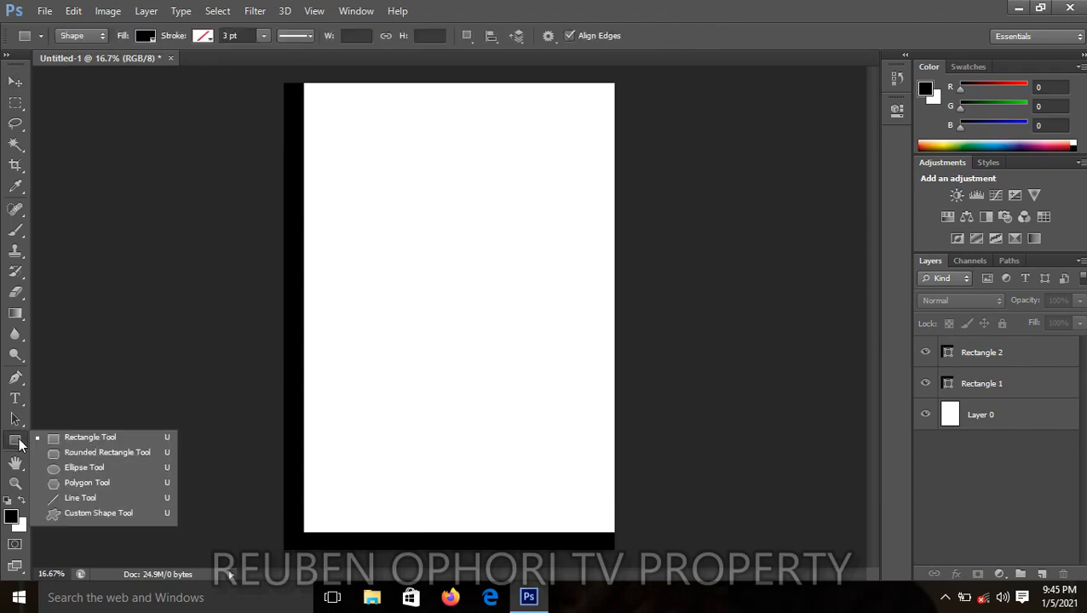
pyautogui.click(78, 435)
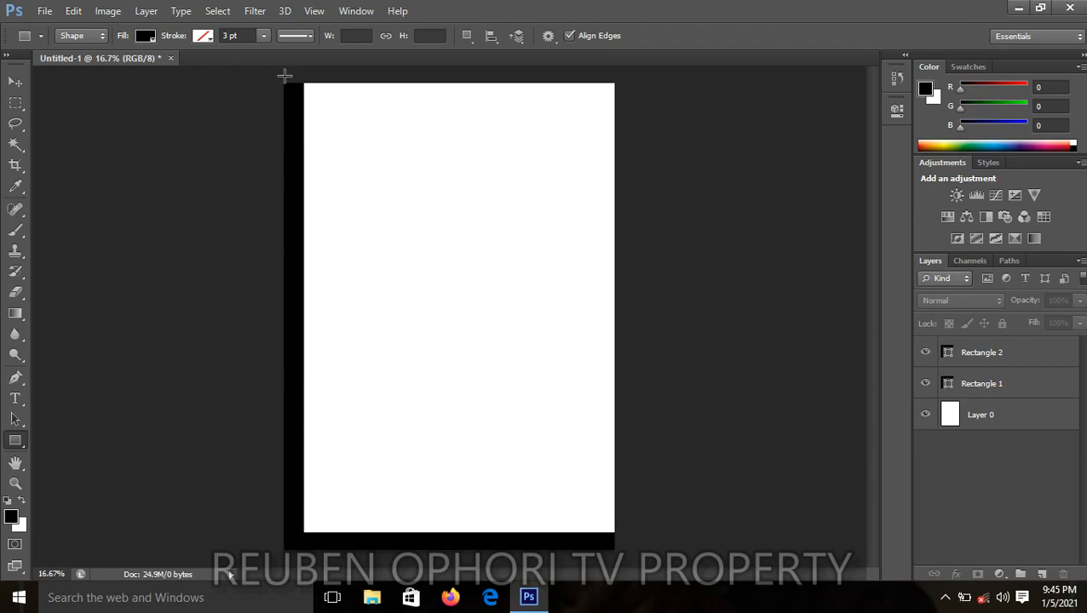
pyautogui.moveTo(286, 75); pyautogui.dragTo(628, 99)
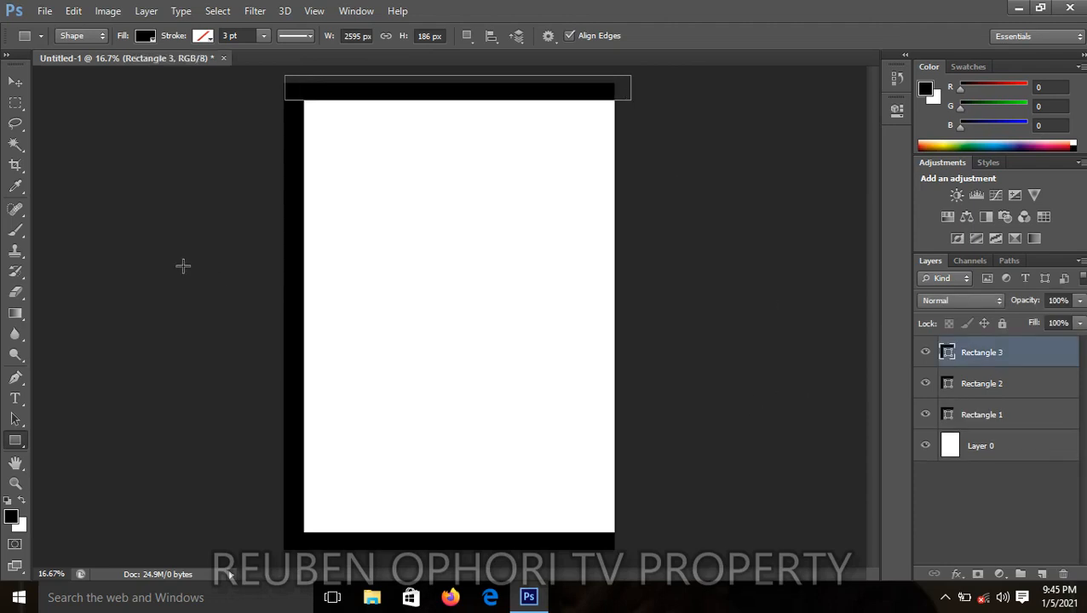
pyautogui.click(15, 82)
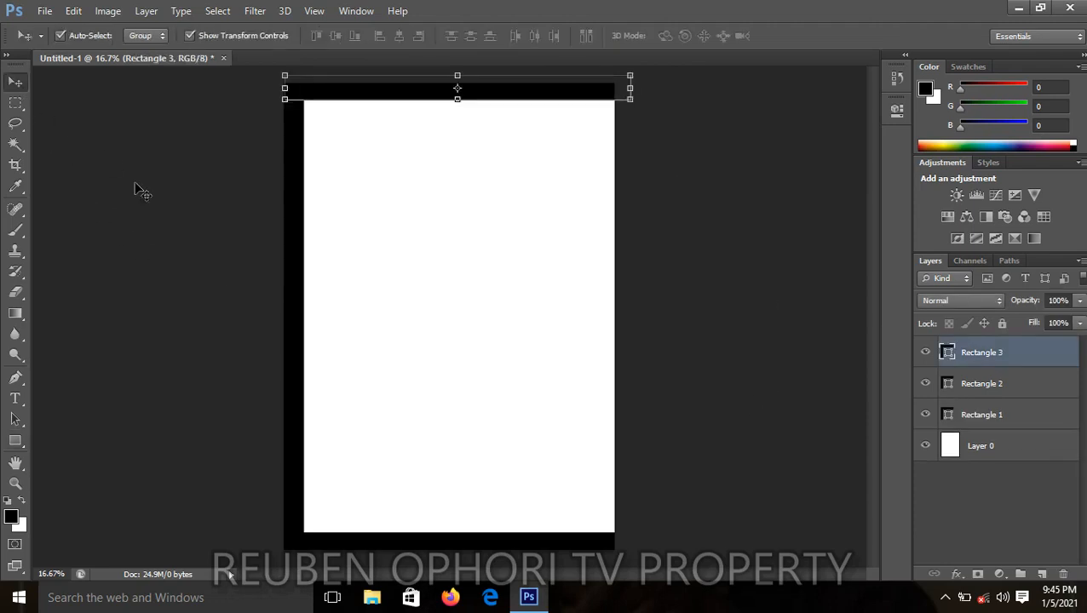
pyautogui.click(169, 220)
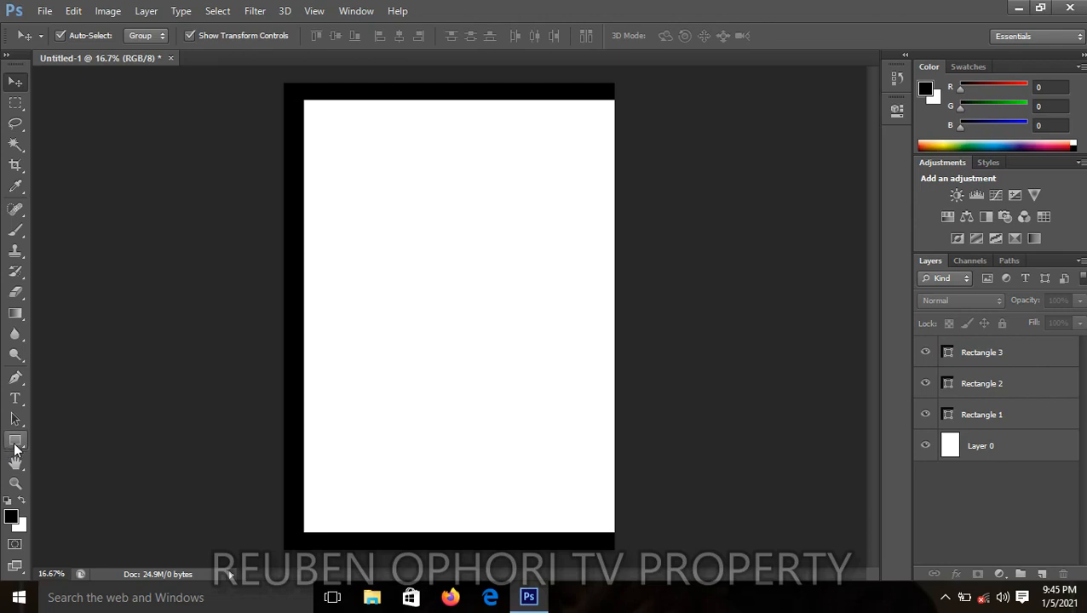
# - Draw a black rectangle about 246 by 3342 px along the page's right edge to close the border
pyautogui.click(16, 442)
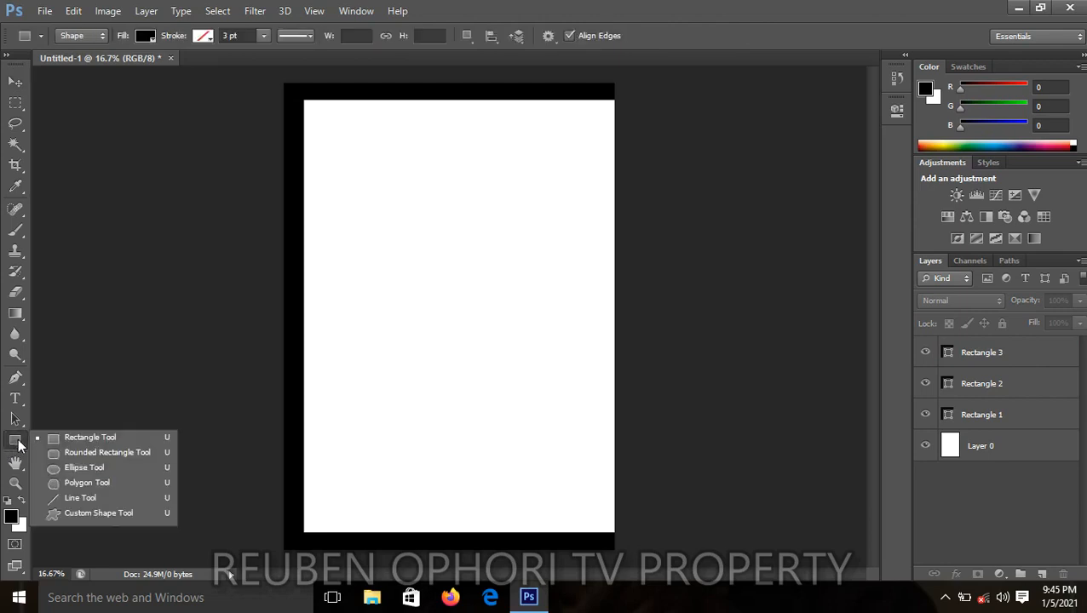
pyautogui.click(80, 437)
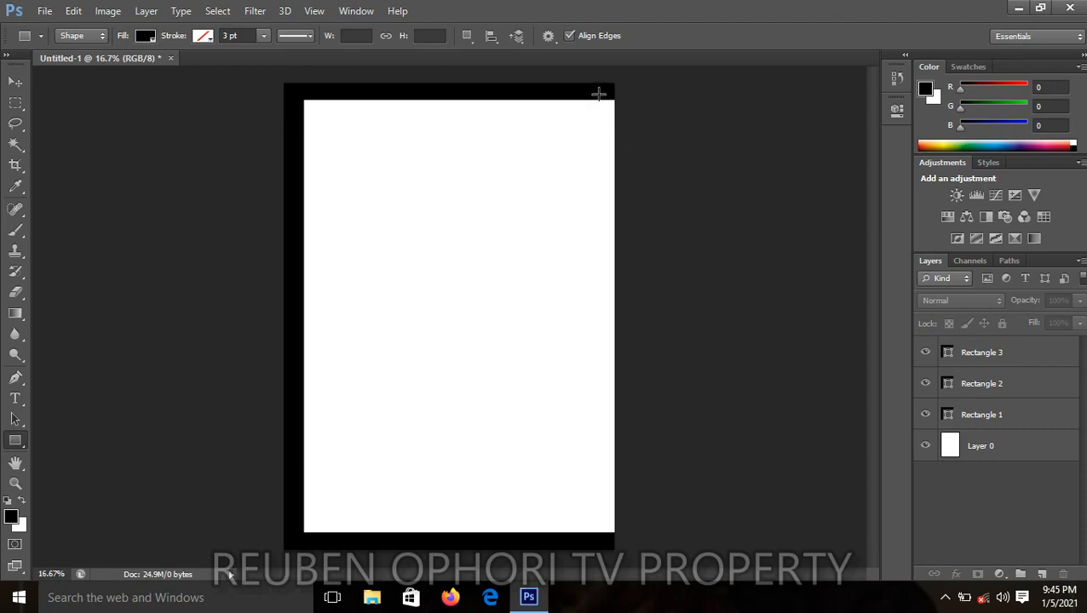
pyautogui.moveTo(598, 94); pyautogui.dragTo(630, 538)
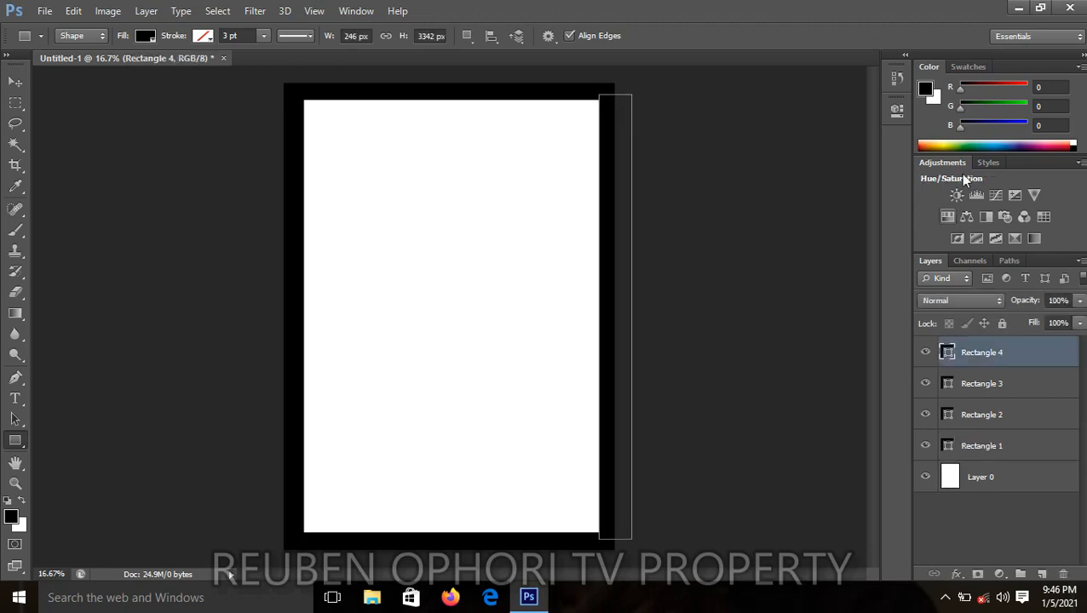
pyautogui.click(15, 82)
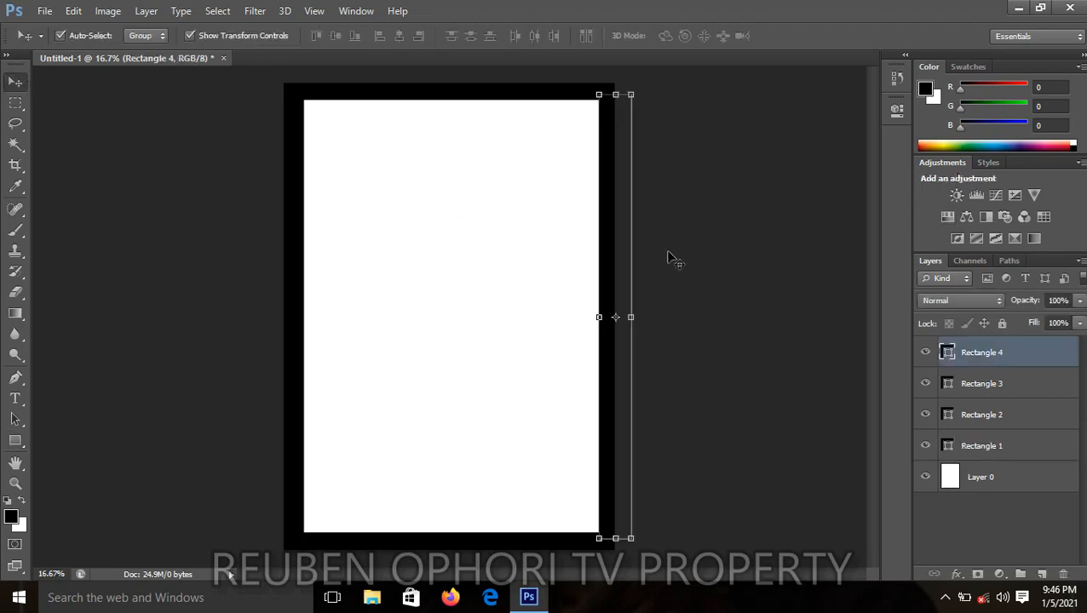
pyautogui.click(748, 258)
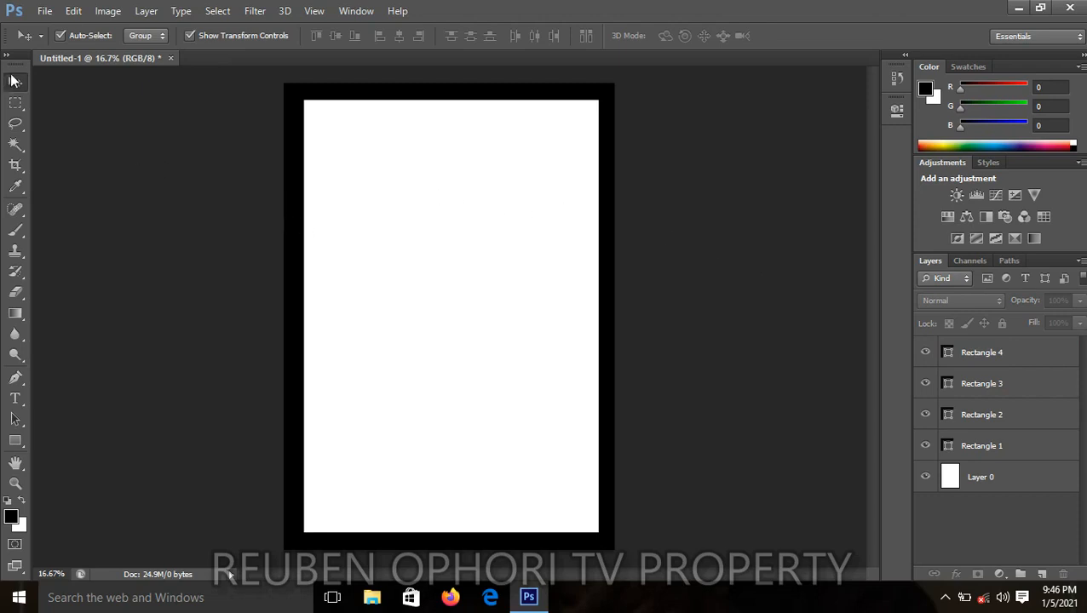
# - Nudge the left border rectangle slightly outward to make its visible strip thinner
pyautogui.click(299, 225)
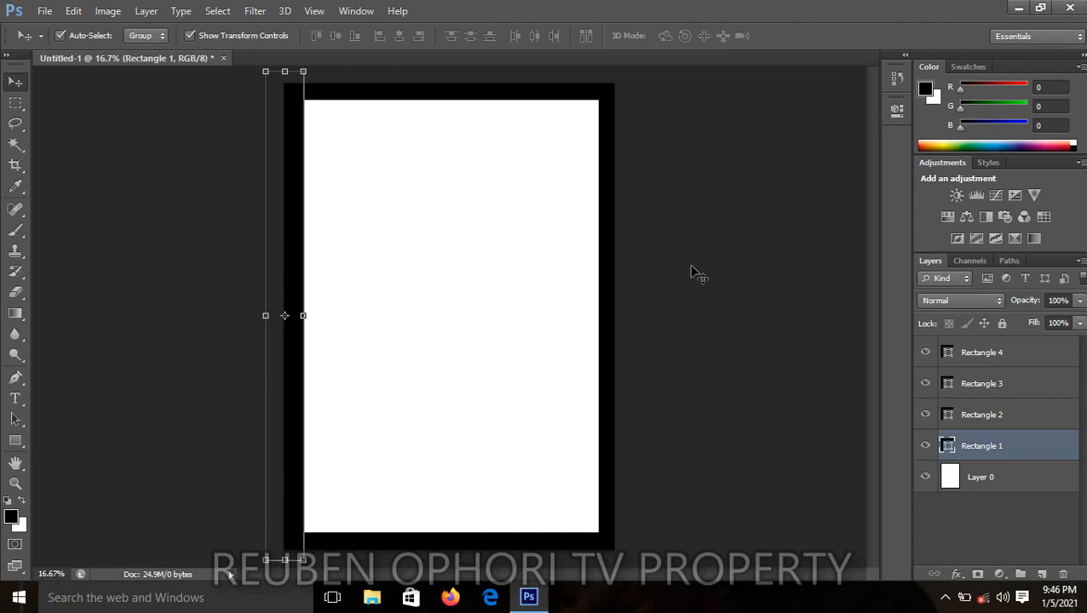
pyautogui.press('Left')
pyautogui.press('Left')
pyautogui.press('Left')
pyautogui.press('Left')
pyautogui.press('Left')
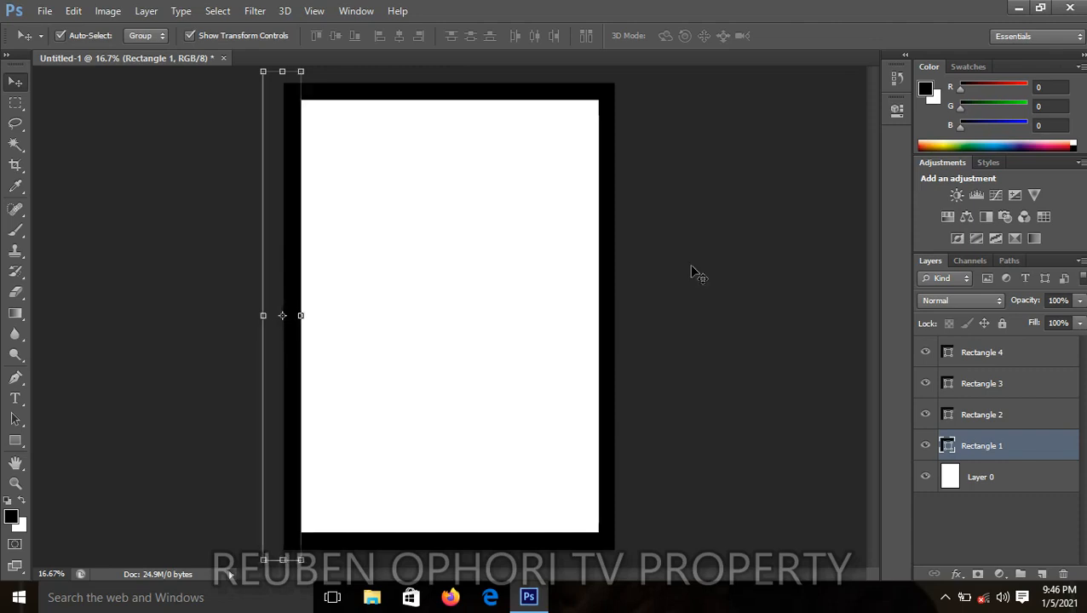
pyautogui.press('Left')
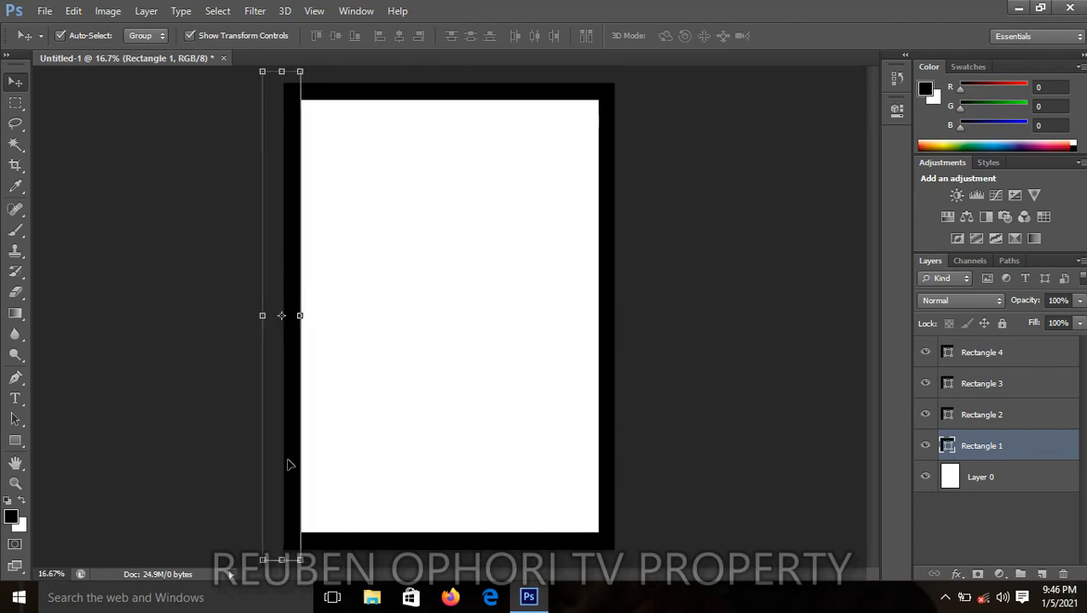
# - Nudge the bottom border rectangle slightly downward to make its visible strip thinner
pyautogui.click(348, 541)
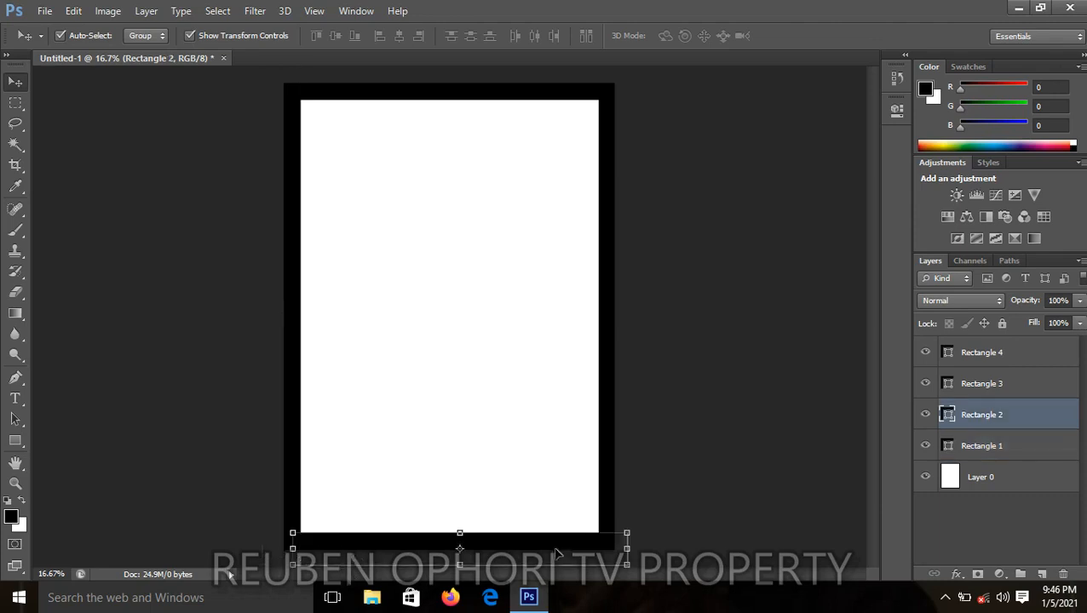
pyautogui.press('Down')
pyautogui.press('Down')
pyautogui.press('Down')
pyautogui.press('Down')
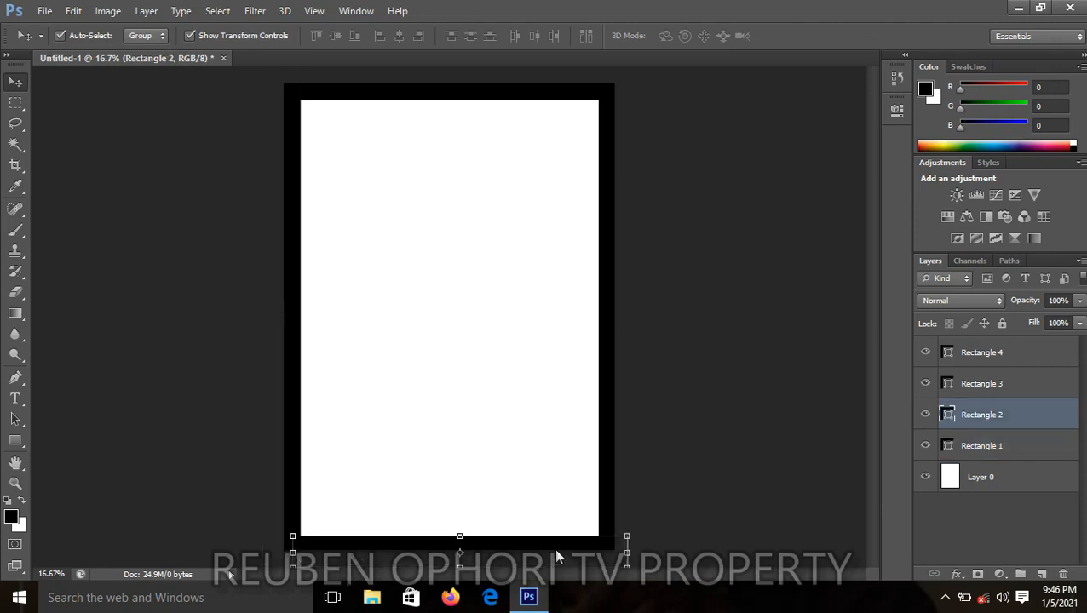
pyautogui.press('Left')
pyautogui.click(715, 395)
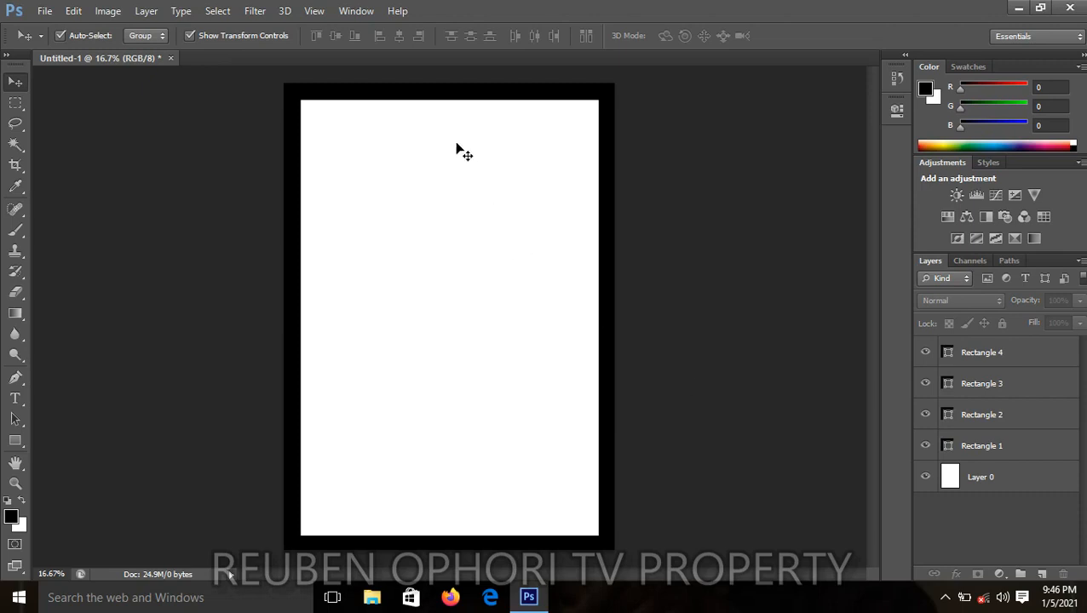
# - Nudge the top border rectangle slightly upward to make its visible strip thinner
pyautogui.click(476, 97)
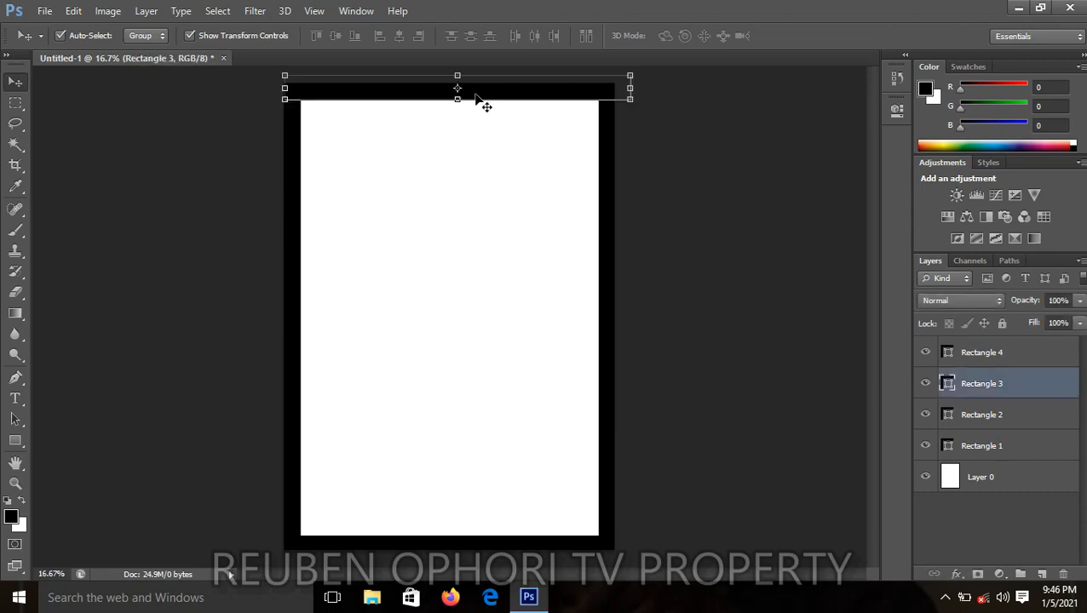
pyautogui.press('Up')
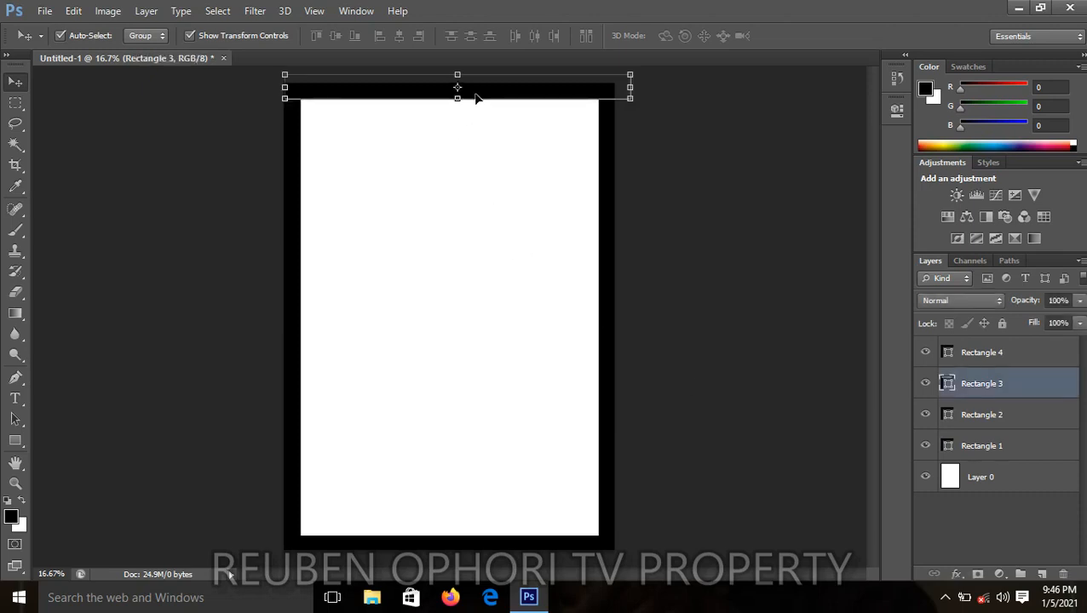
pyautogui.press('Up')
pyautogui.press('Up')
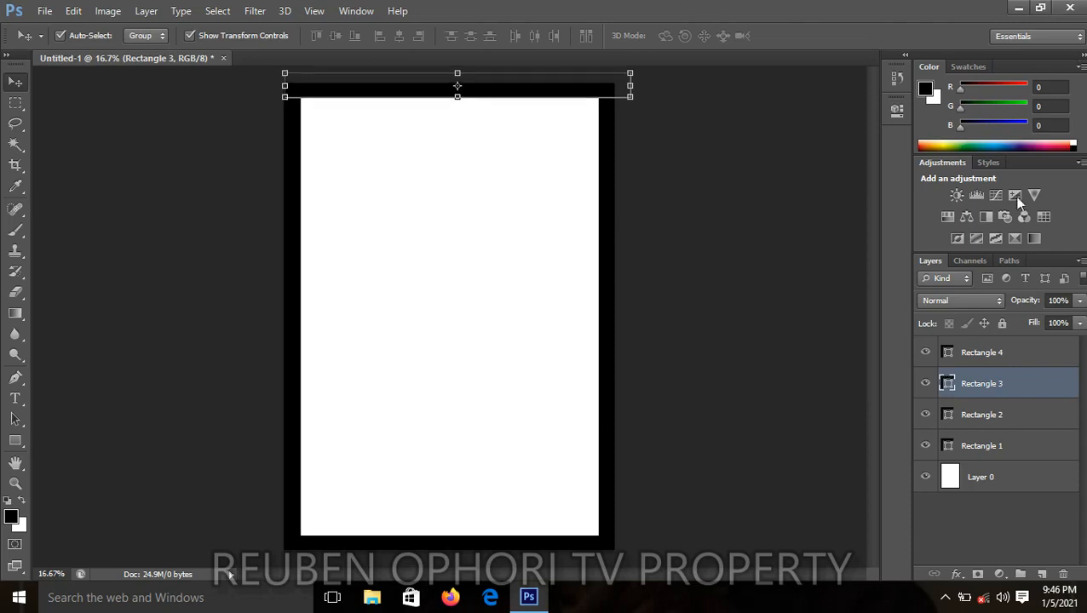
pyautogui.click(760, 287)
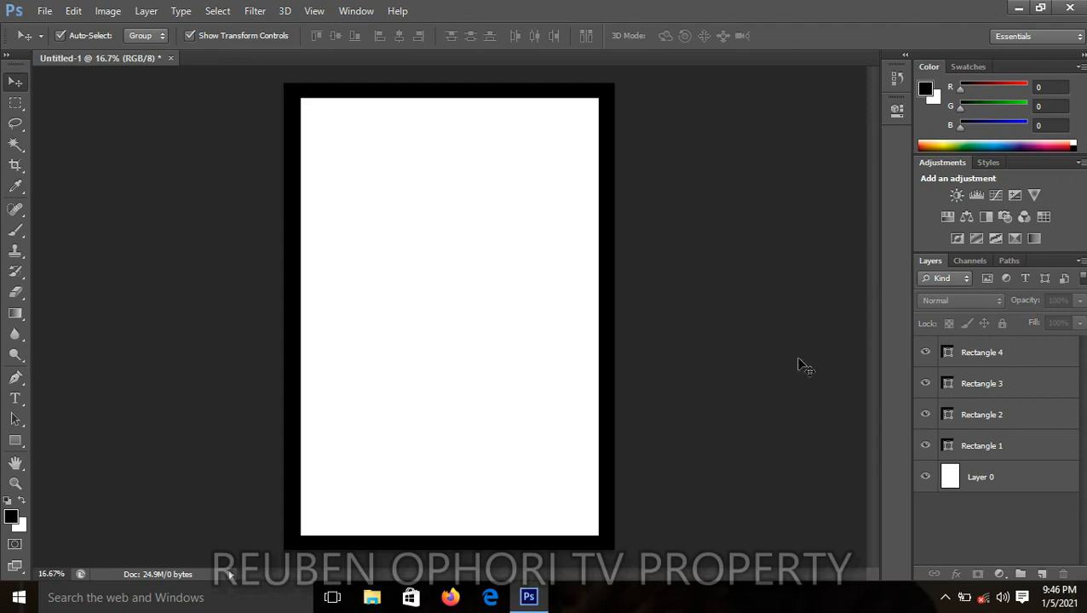
# - Apply a green (00ca0a) Color Overlay to the right border rectangle
pyautogui.click(611, 343)
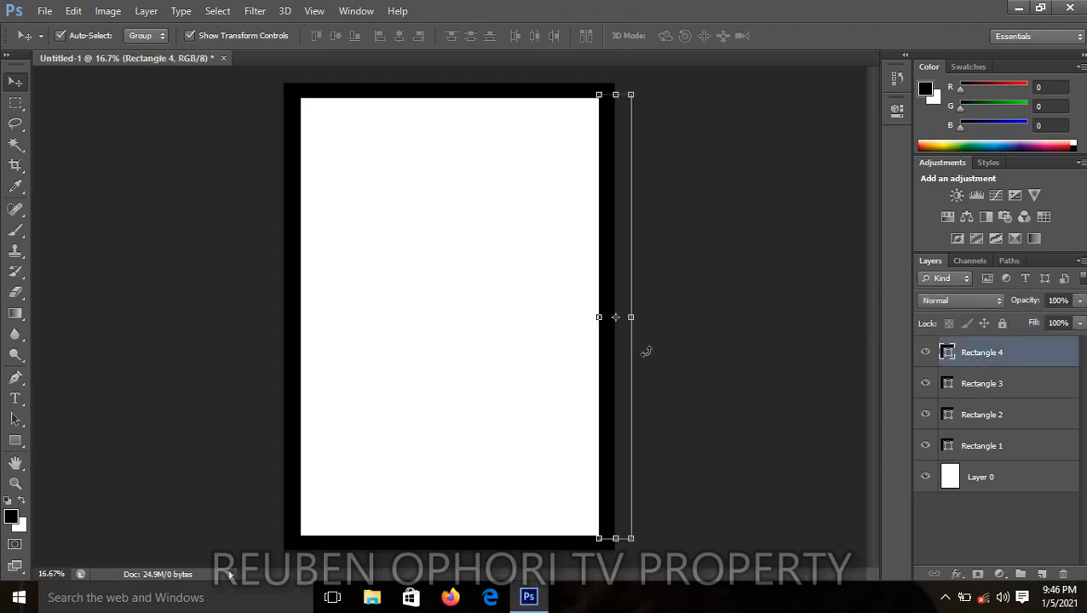
pyautogui.click(956, 576)
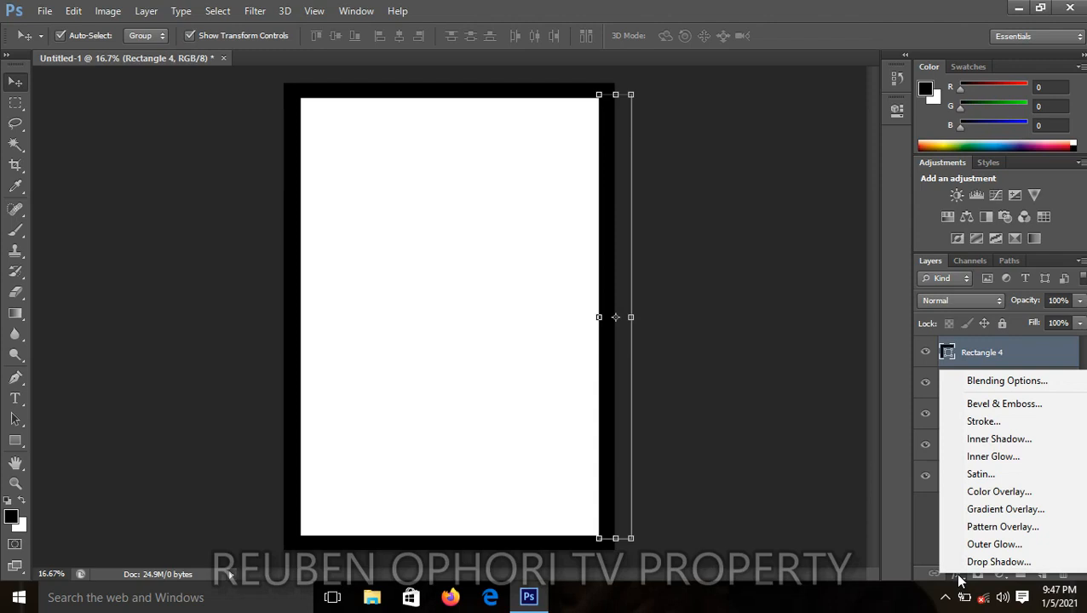
pyautogui.click(999, 492)
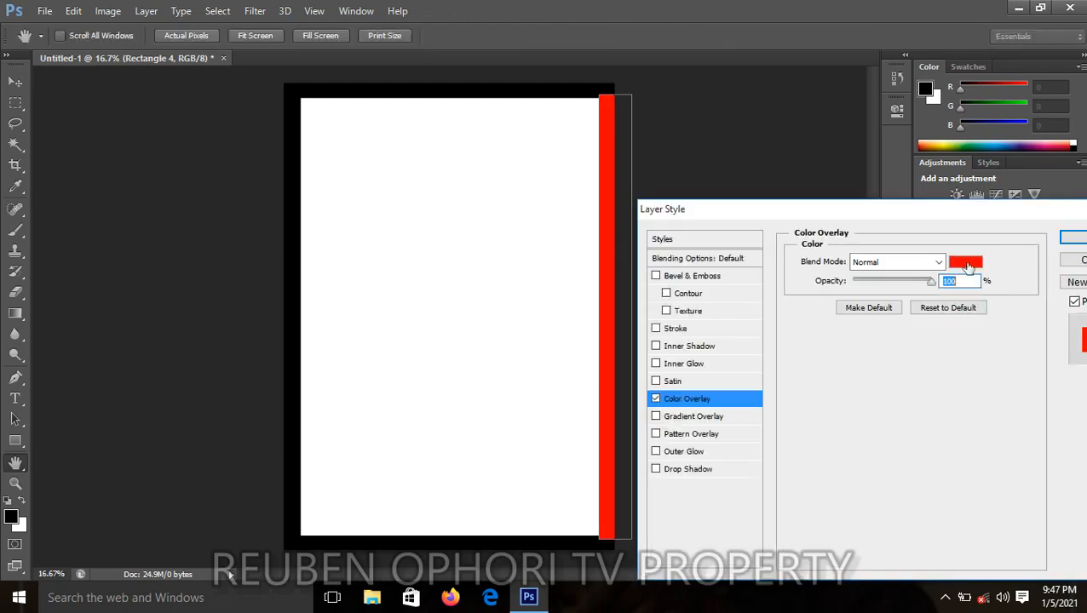
pyautogui.click(966, 264)
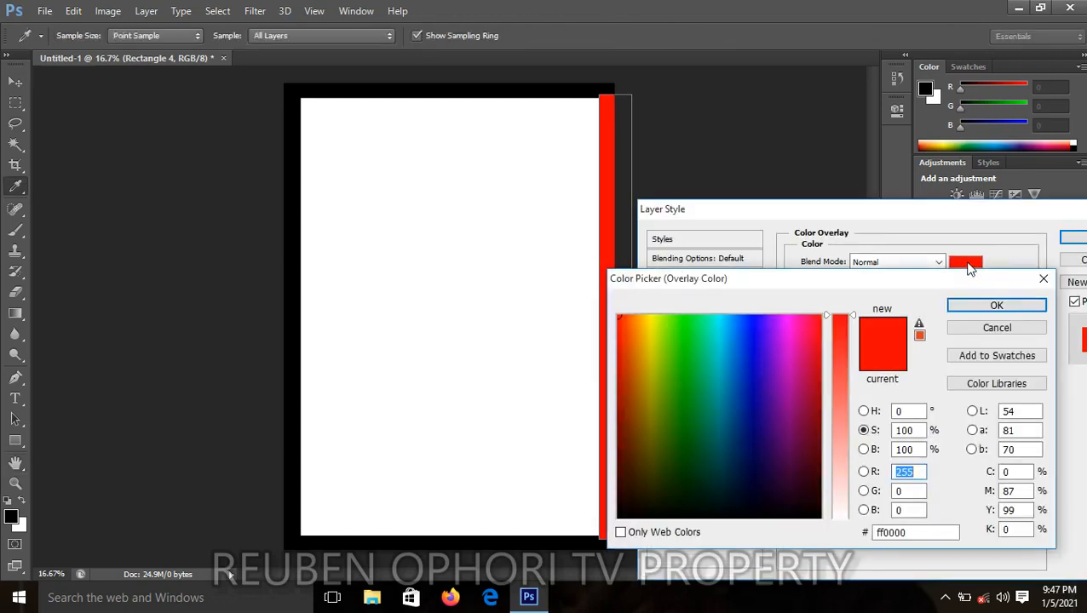
pyautogui.click(686, 357)
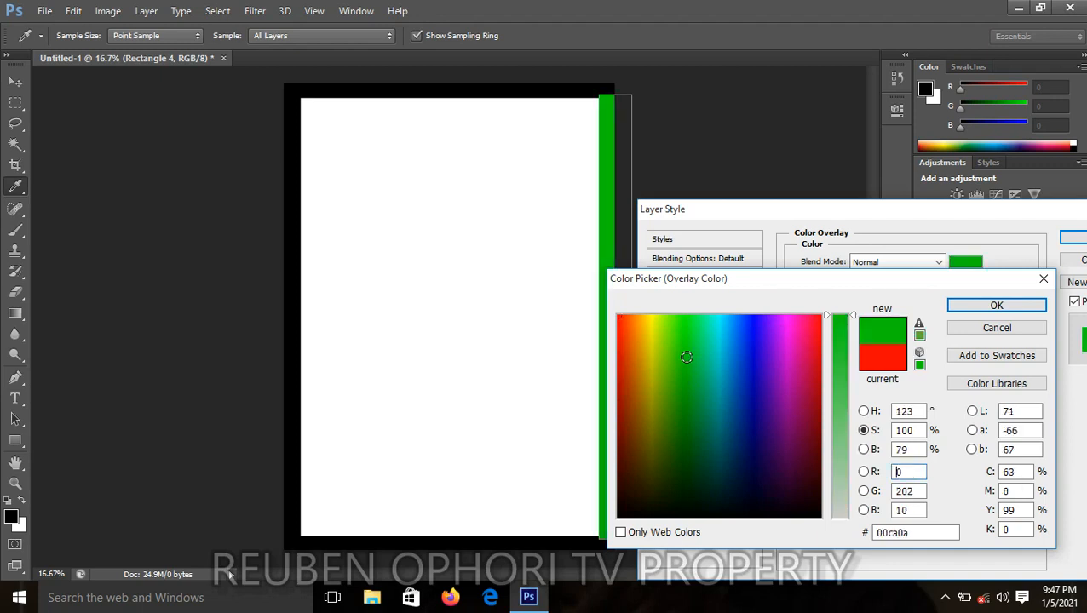
pyautogui.click(997, 305)
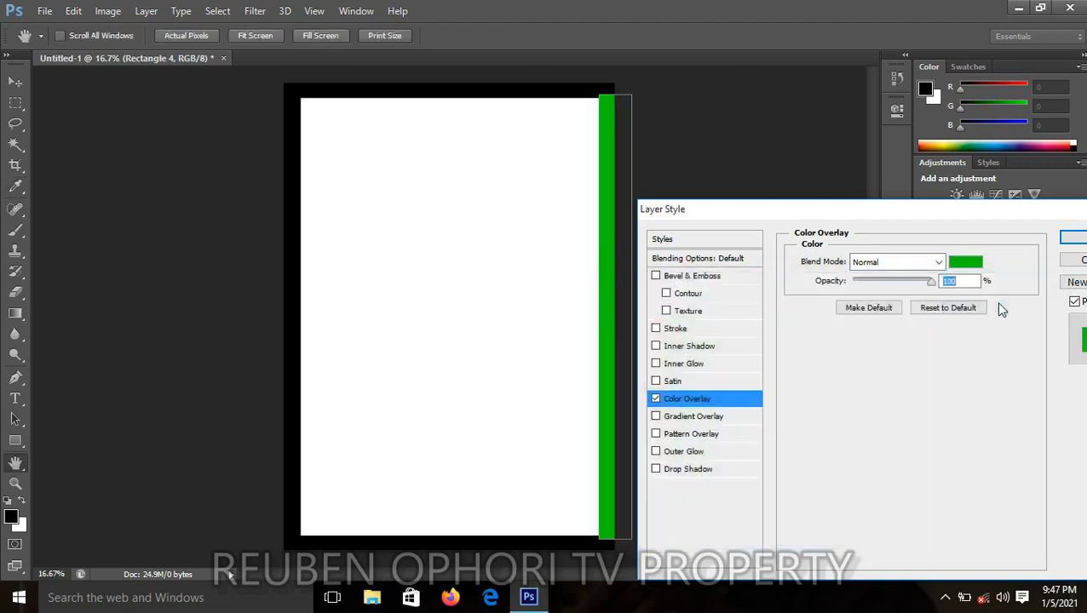
pyautogui.click(1074, 241)
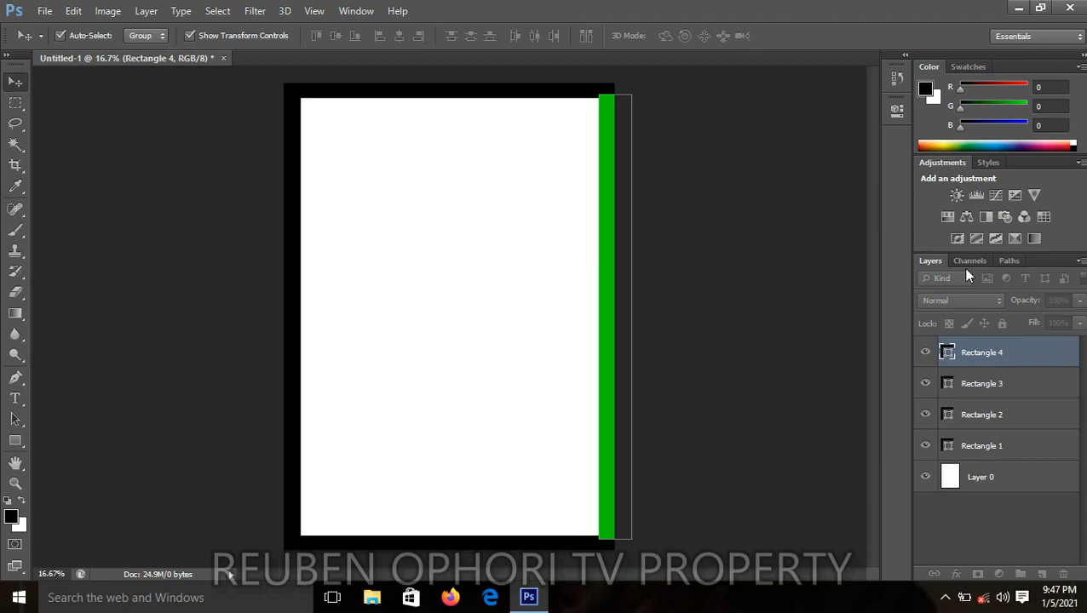
# - Apply a Color Overlay to the top border rectangle, sampling the green from the right border strip
pyautogui.click(813, 269)
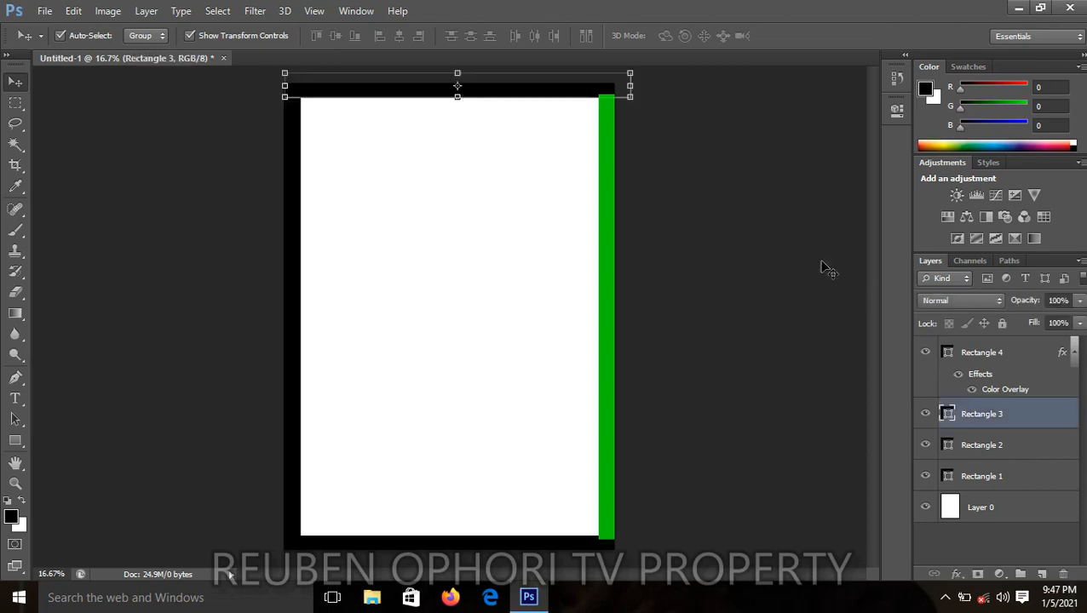
pyautogui.click(955, 574)
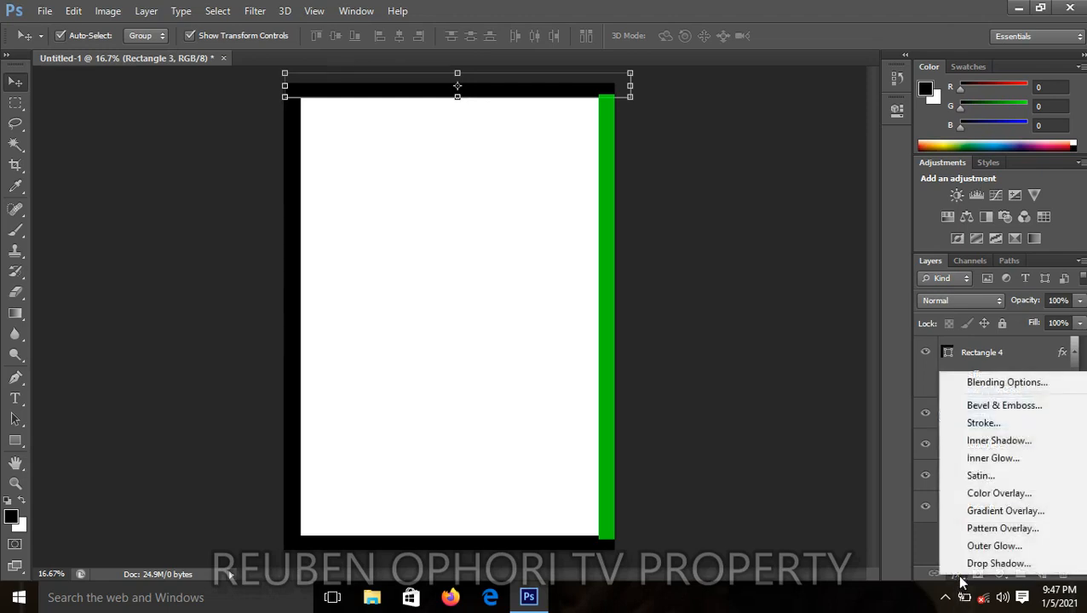
pyautogui.click(998, 495)
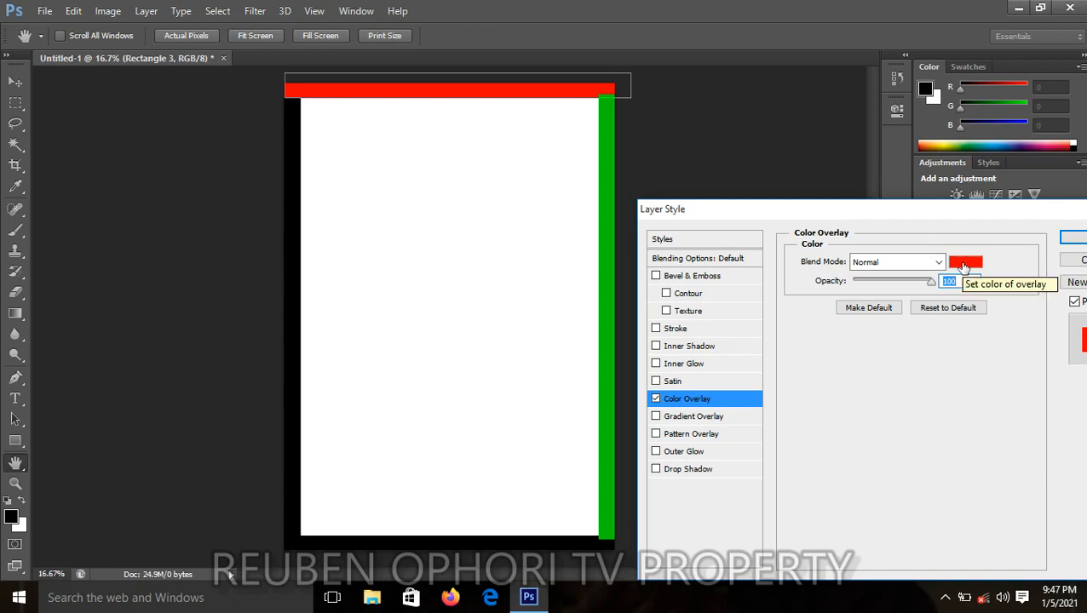
pyautogui.click(964, 264)
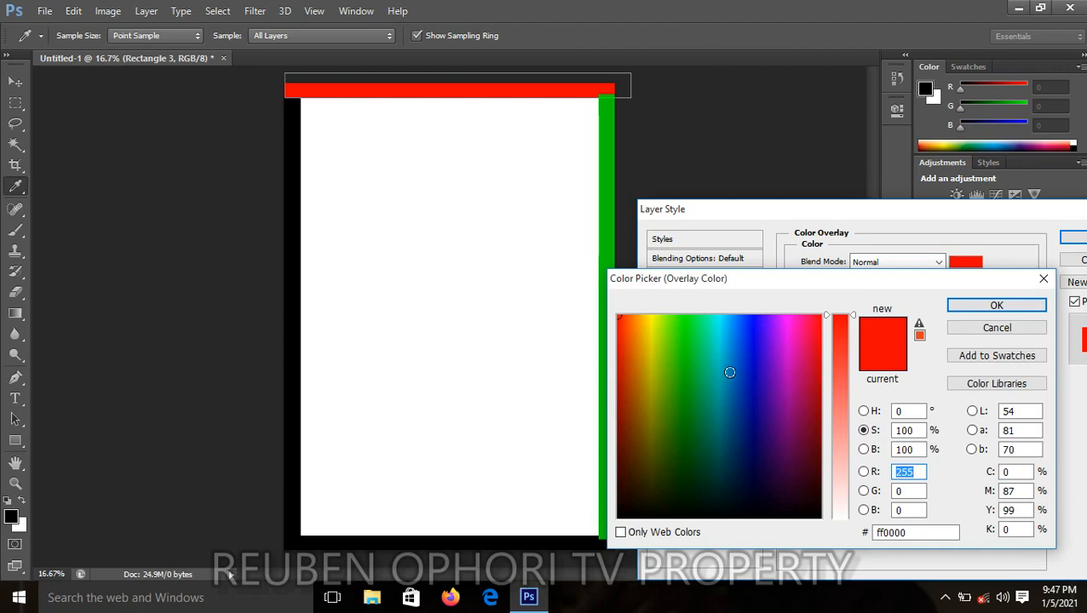
pyautogui.click(606, 176)
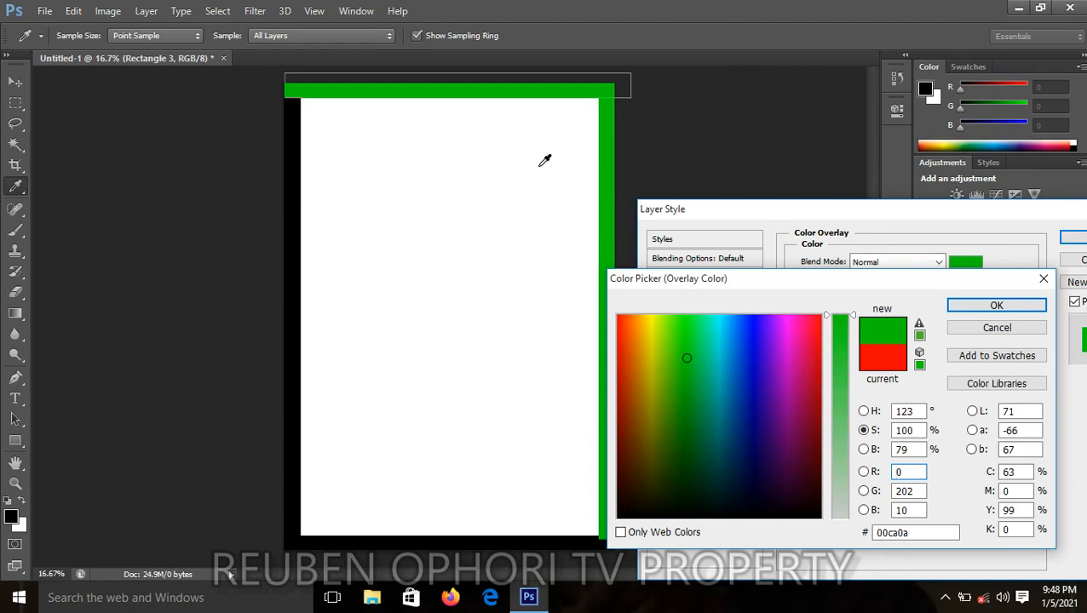
pyautogui.click(997, 305)
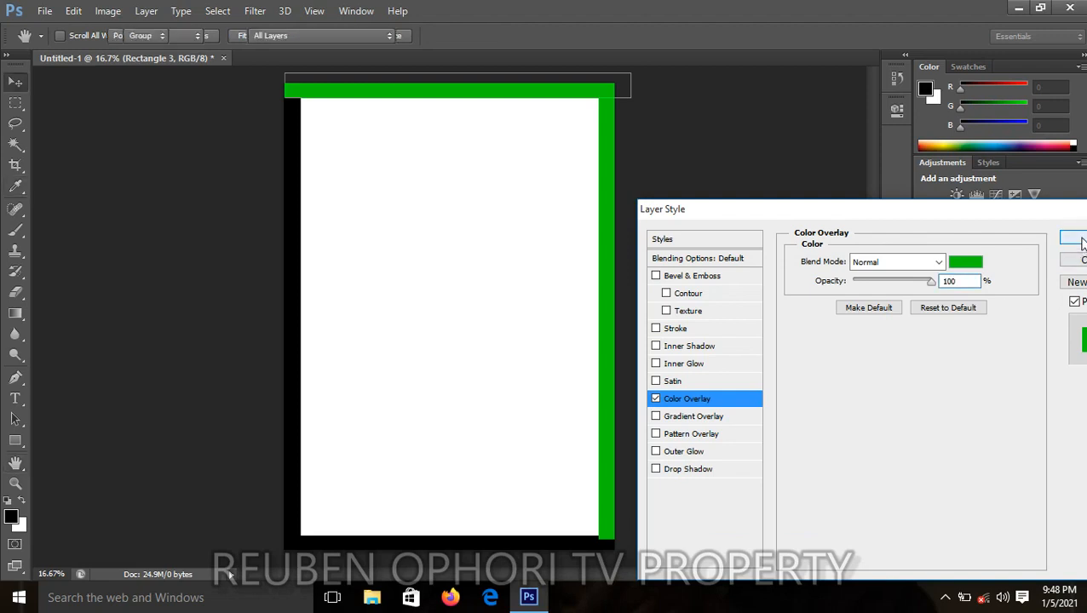
pyautogui.click(1077, 239)
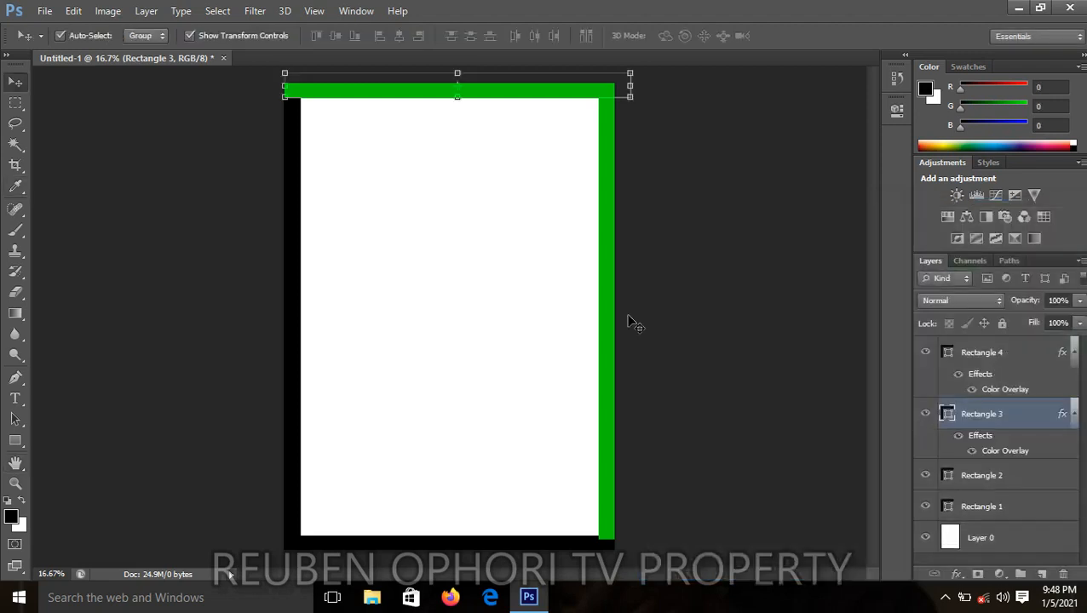
# - Apply a Color Overlay to the left border rectangle, sampling the green from the right border strip
pyautogui.click(293, 339)
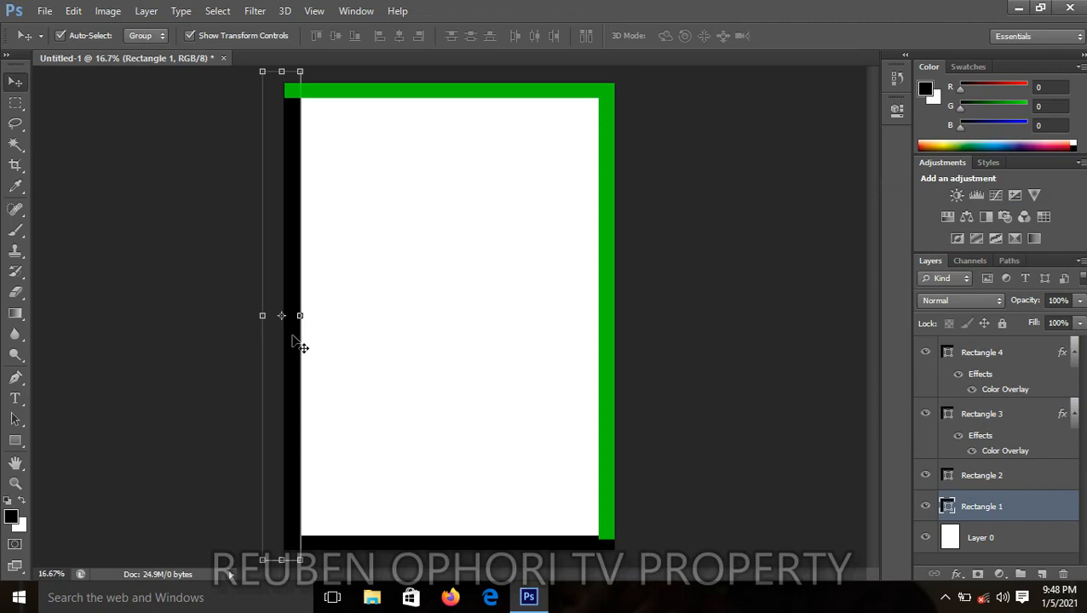
pyautogui.click(959, 576)
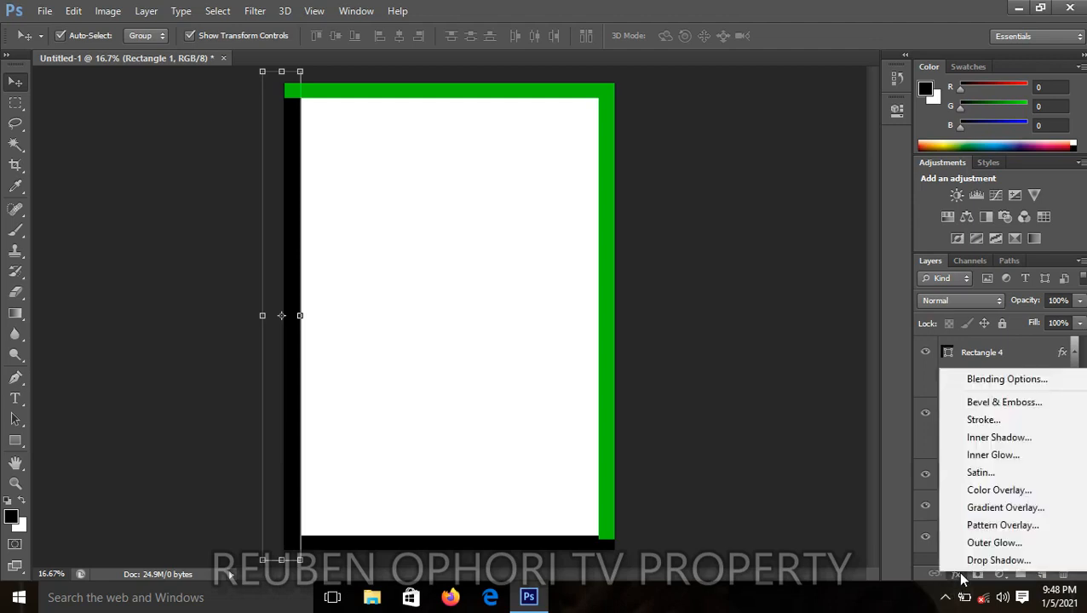
pyautogui.click(996, 492)
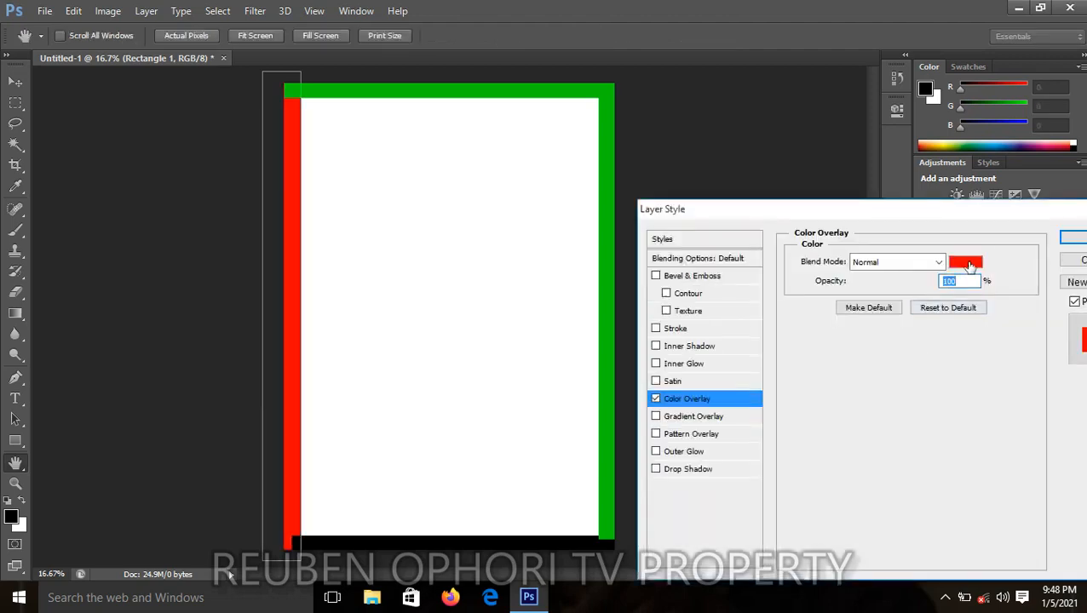
pyautogui.click(968, 263)
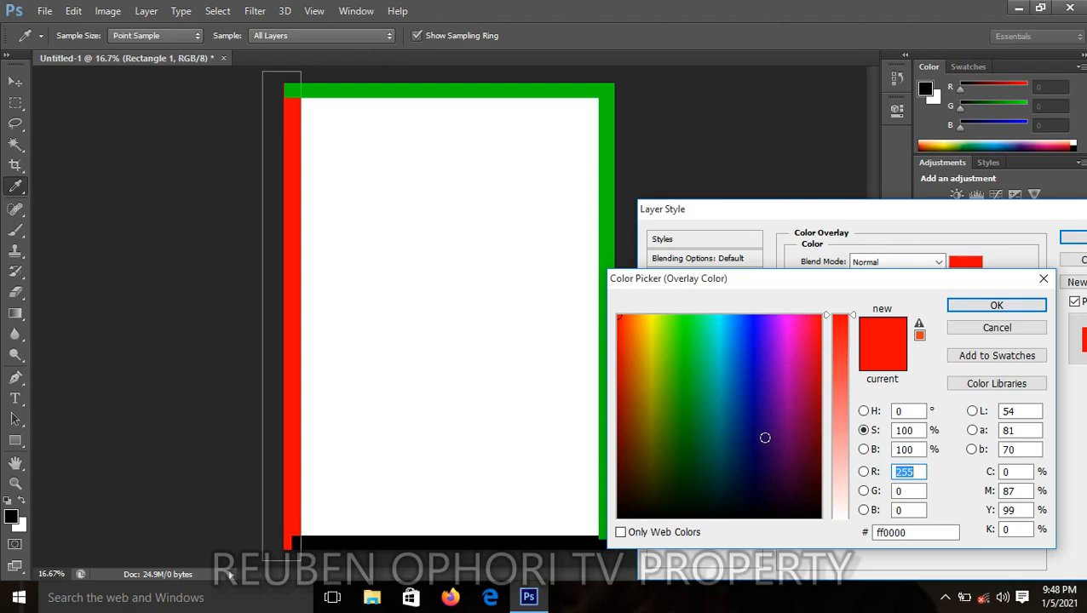
pyautogui.click(610, 156)
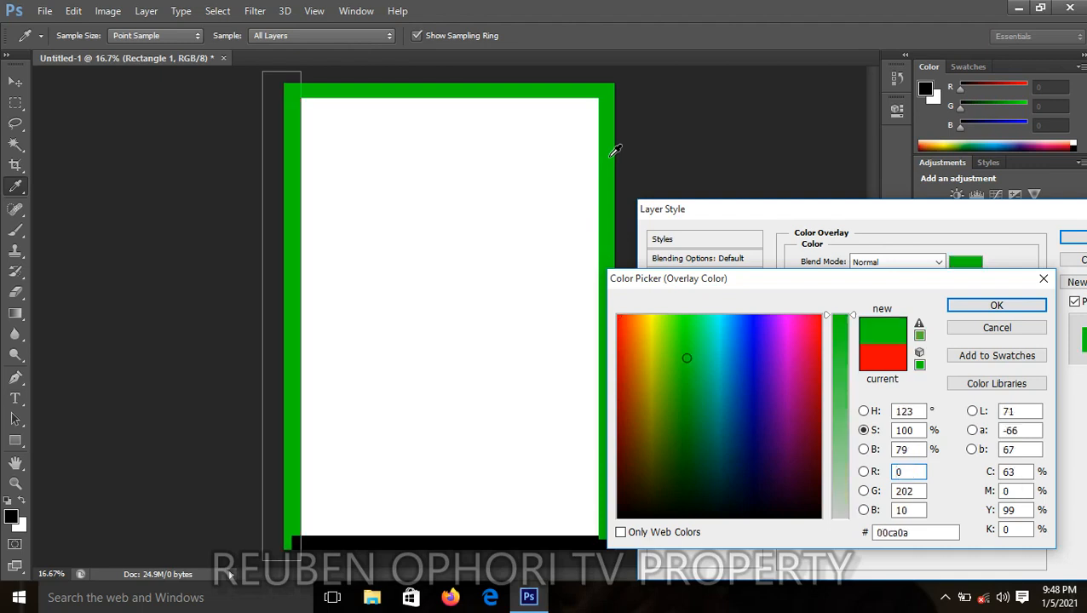
pyautogui.click(996, 306)
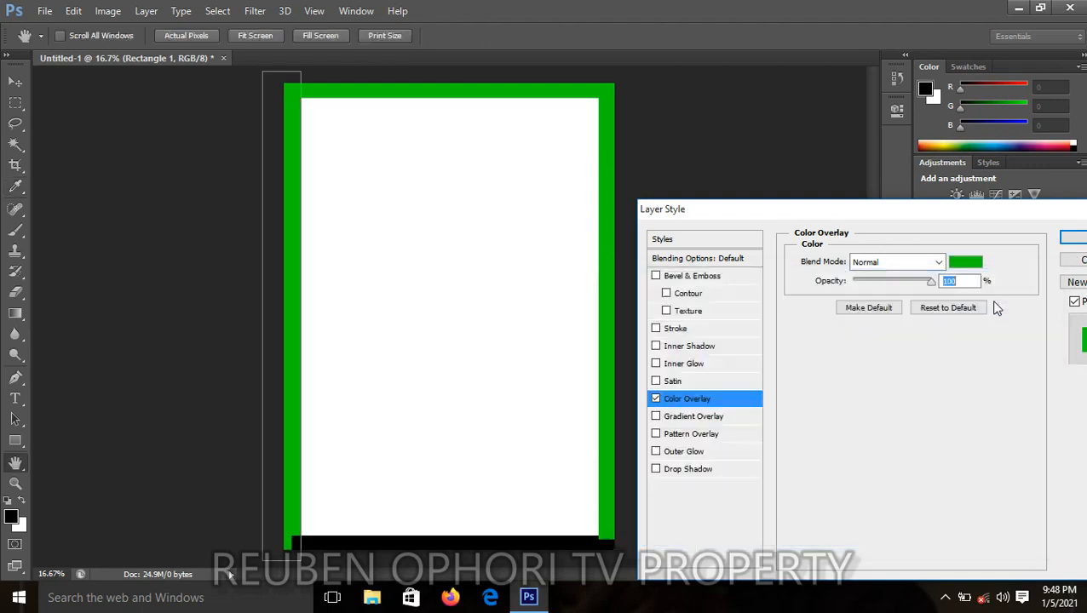
pyautogui.click(1071, 238)
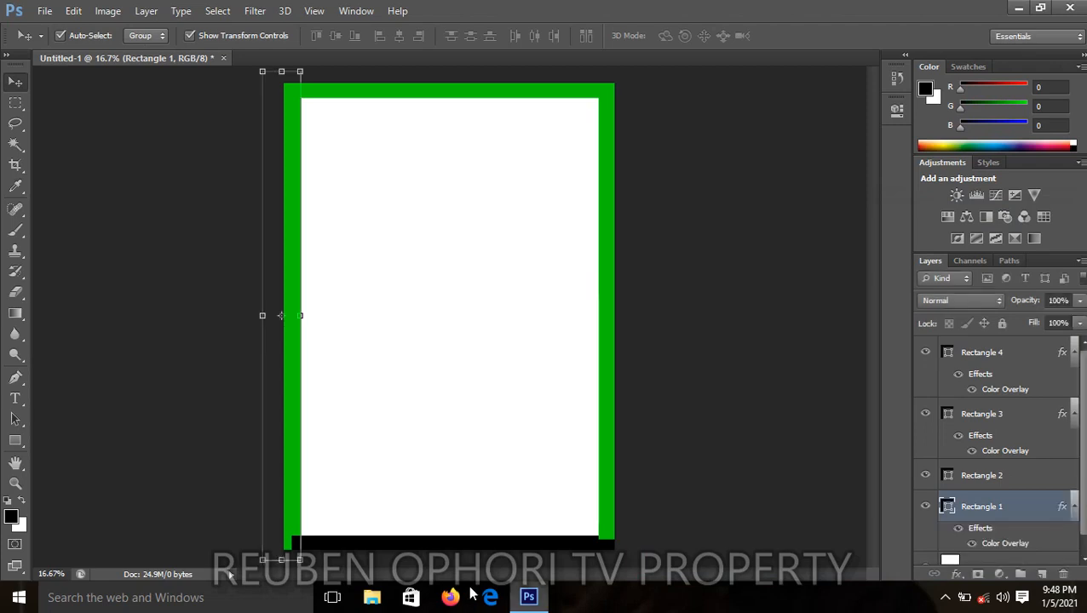
# - Apply a Color Overlay to the bottom border rectangle in the green sampled from the right strip, and deselect the layer
pyautogui.click(505, 543)
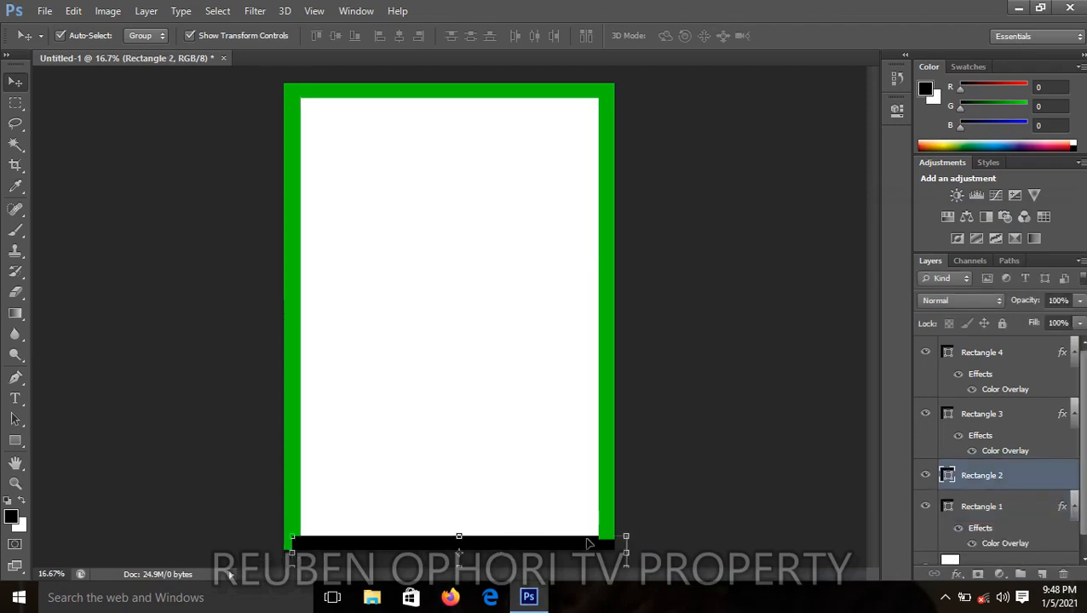
pyautogui.click(955, 576)
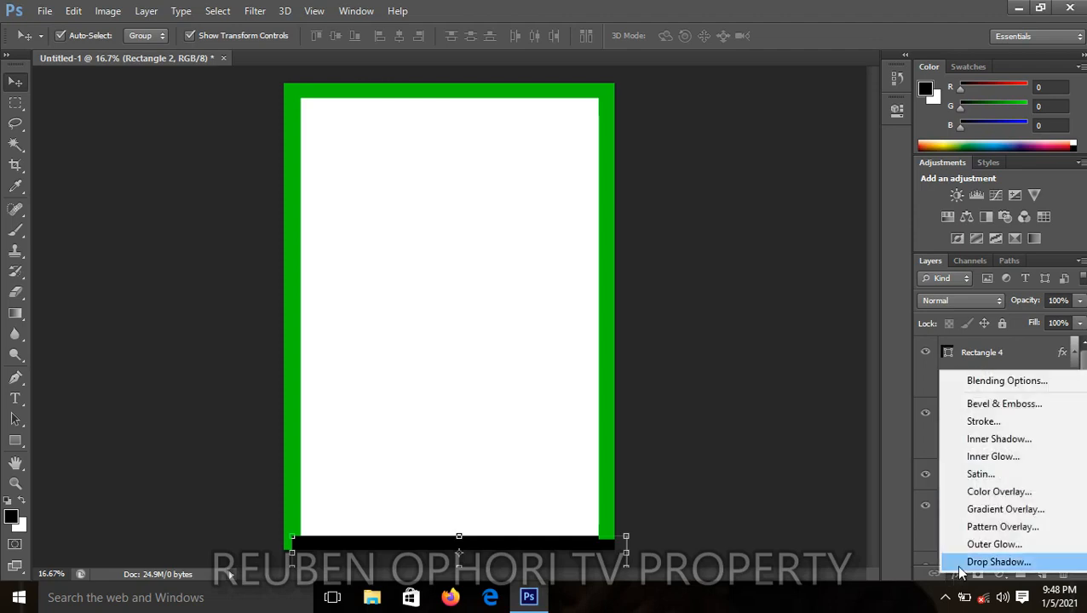
pyautogui.click(1014, 494)
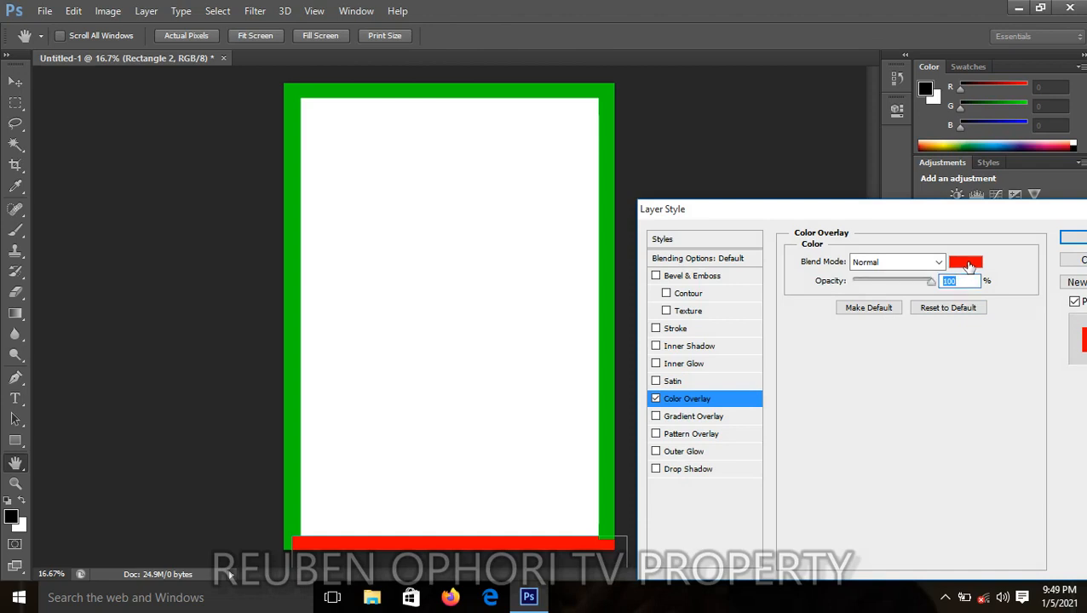
pyautogui.click(966, 264)
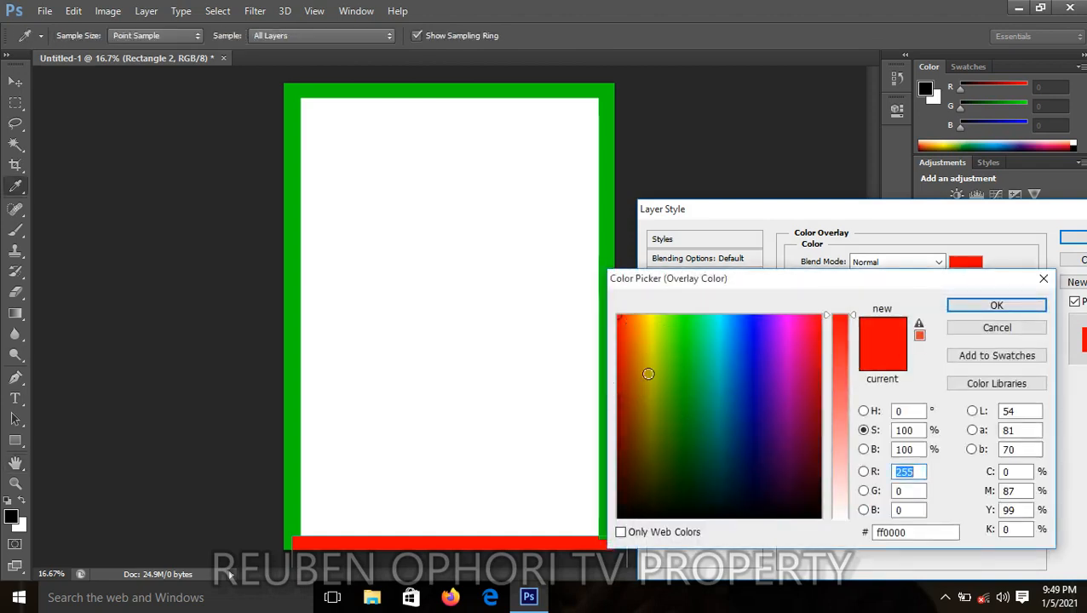
pyautogui.click(608, 157)
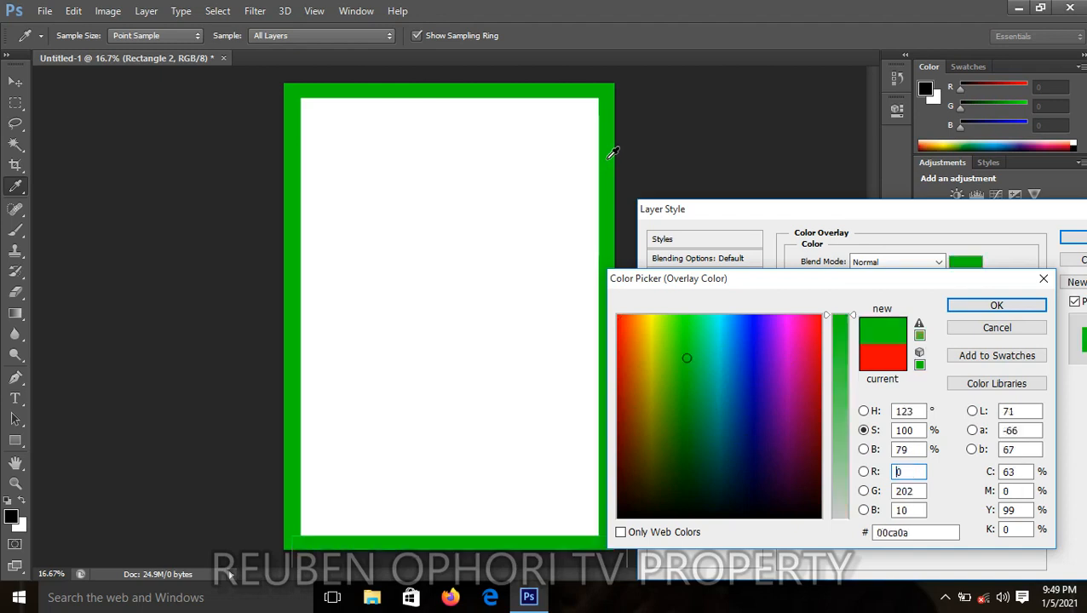
pyautogui.click(997, 306)
pyautogui.press('Return')
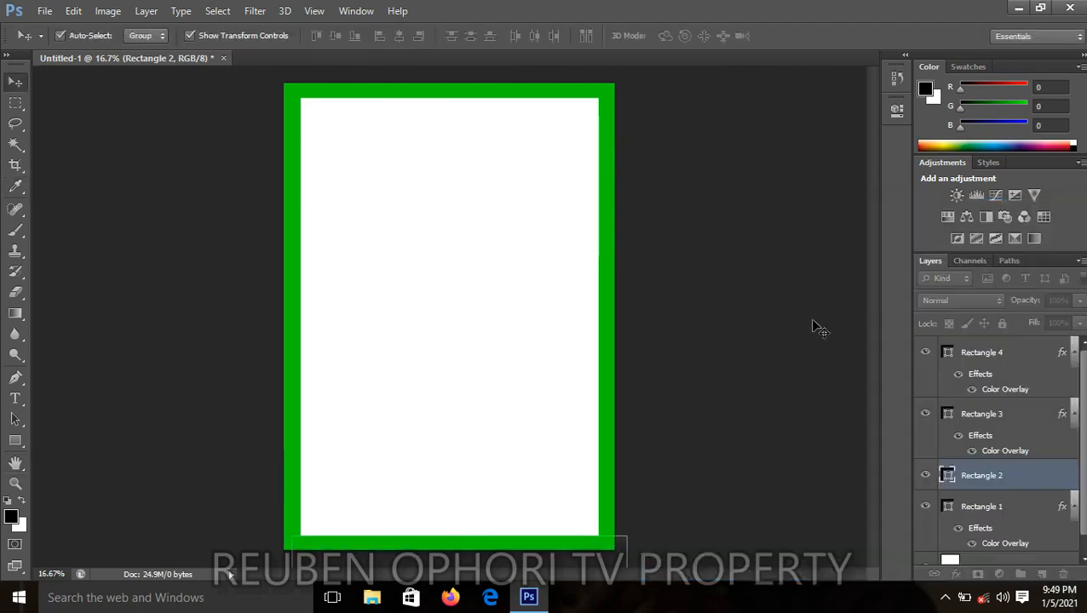
pyautogui.click(805, 298)
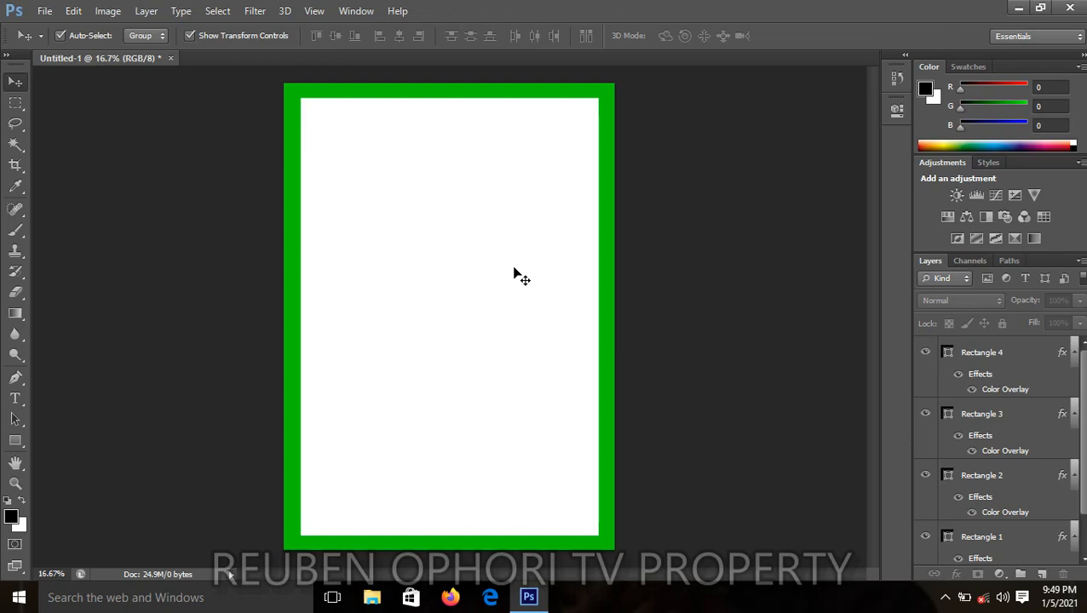
# - Draw a wide black rectangle of about 1819 by 883 px in the upper part of the page, inside the green border
pyautogui.click(16, 443)
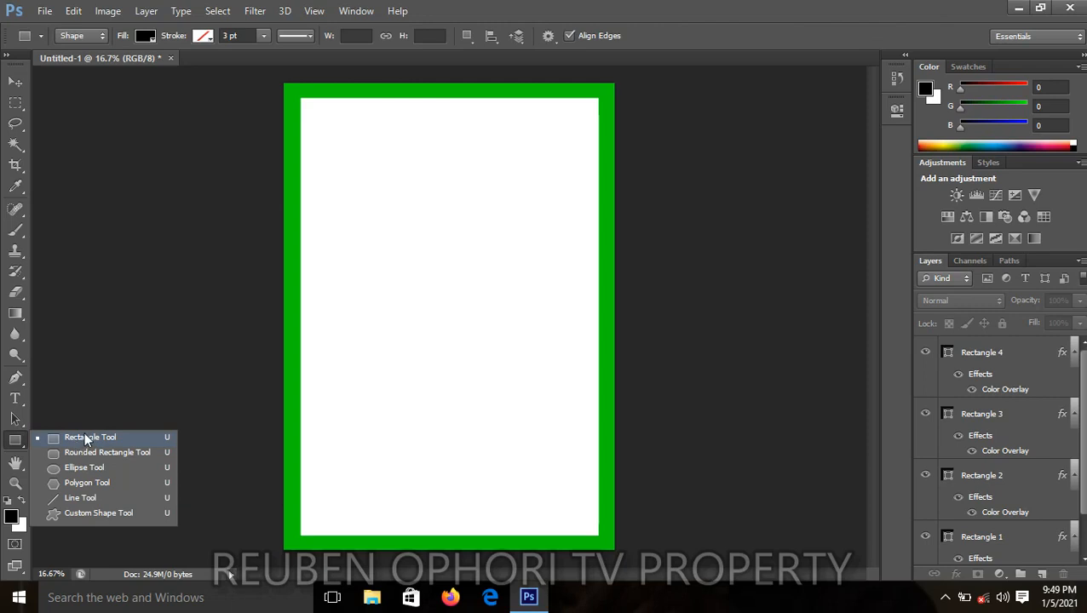
pyautogui.click(84, 436)
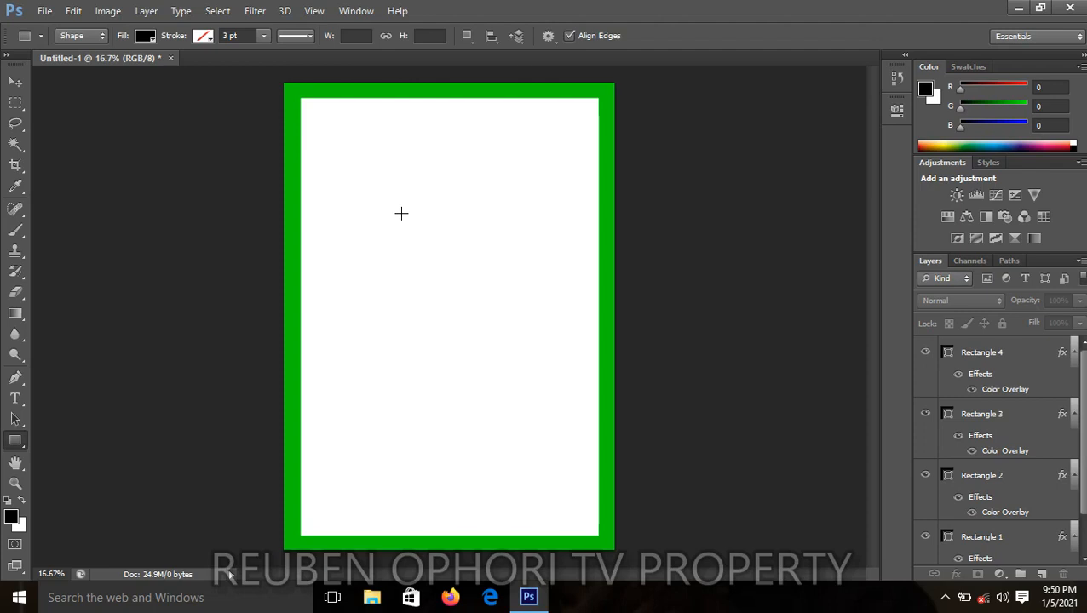
pyautogui.hotkey('ctrl', '+')
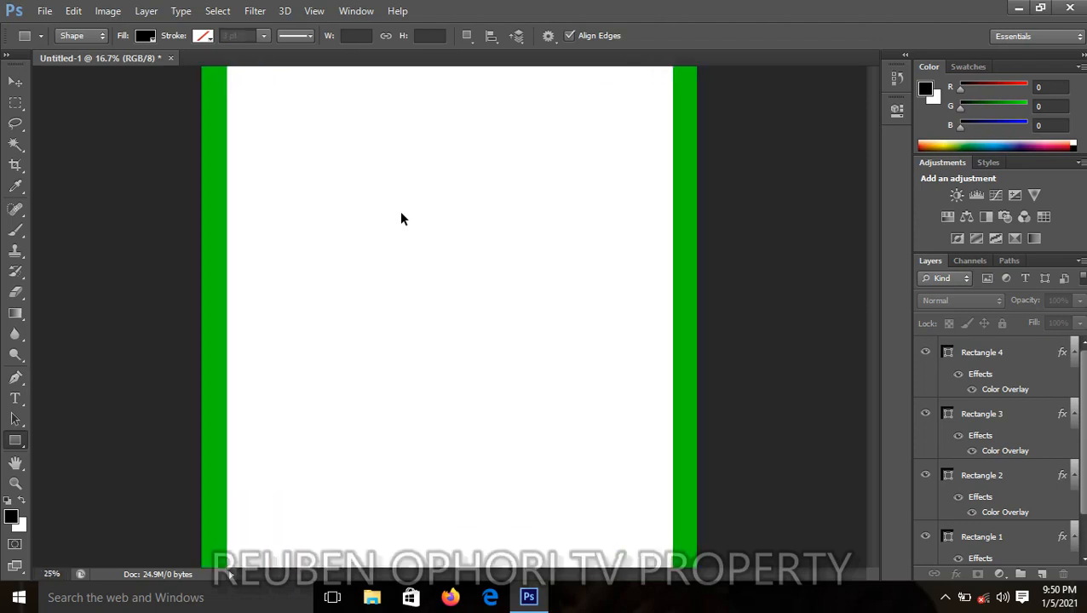
pyautogui.hotkey('ctrl', '+')
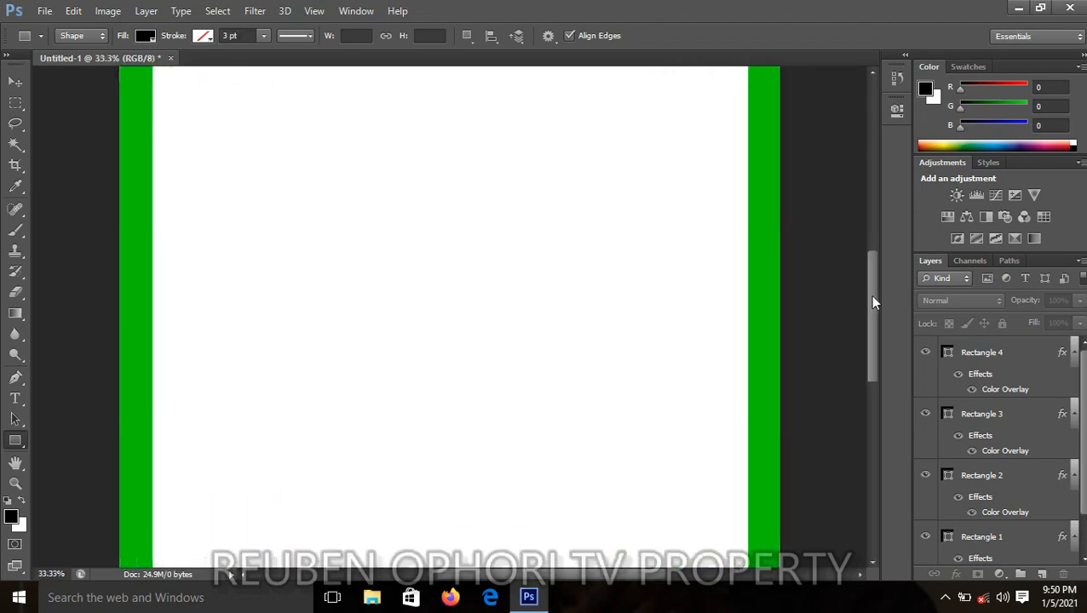
pyautogui.moveTo(872, 300); pyautogui.dragTo(861, 220)
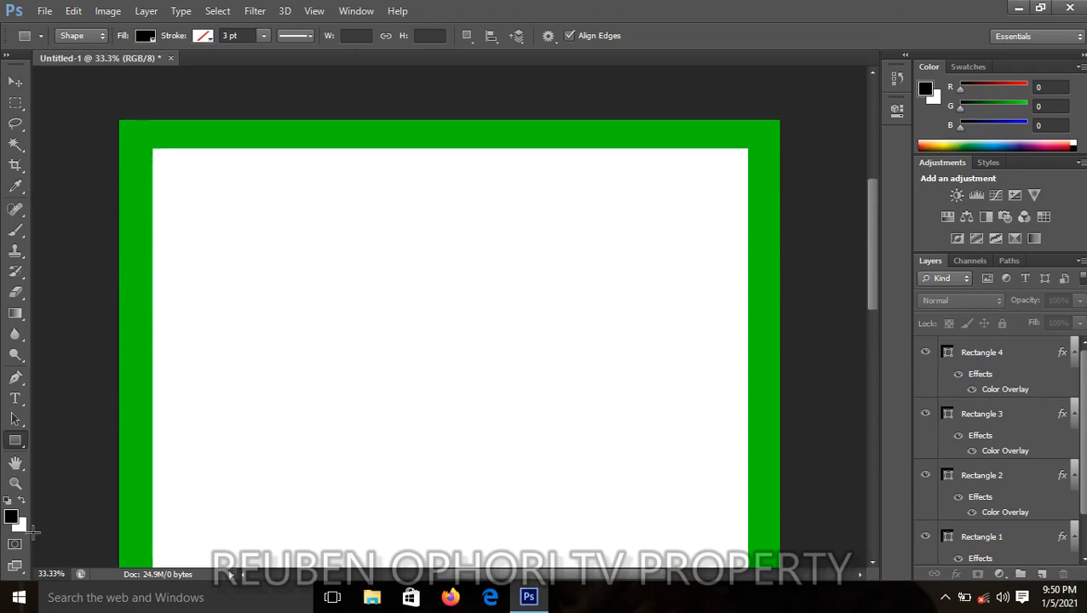
pyautogui.rightClick(21, 449)
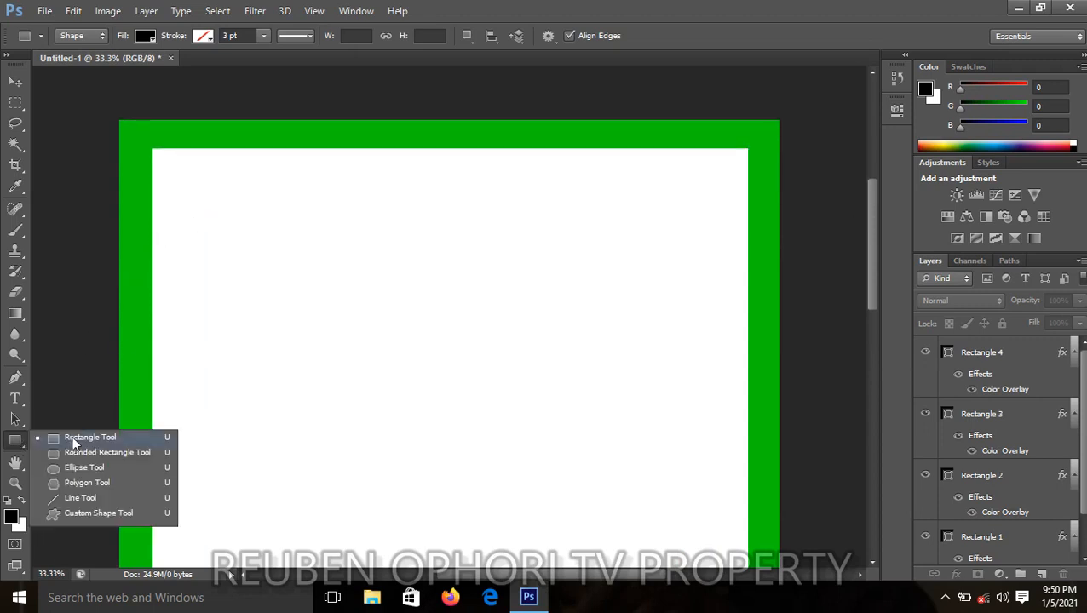
pyautogui.click(73, 435)
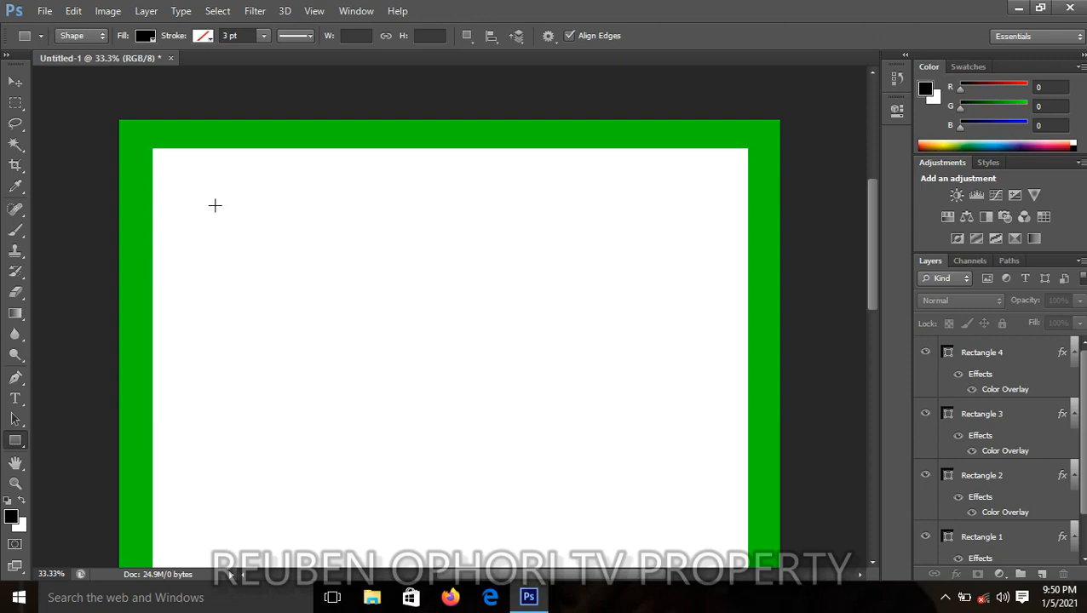
pyautogui.moveTo(230, 235); pyautogui.dragTo(698, 439)
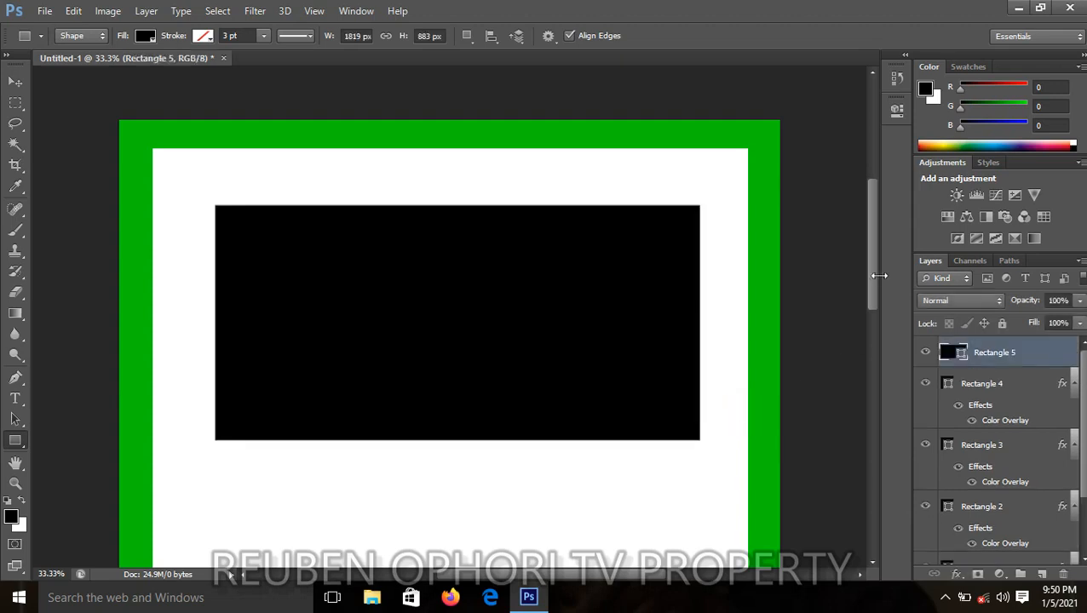
# - Draw a second, nearly square black rectangle of about 970 by 897 px centred below the wide rectangle
pyautogui.moveTo(872, 268); pyautogui.dragTo(870, 358)
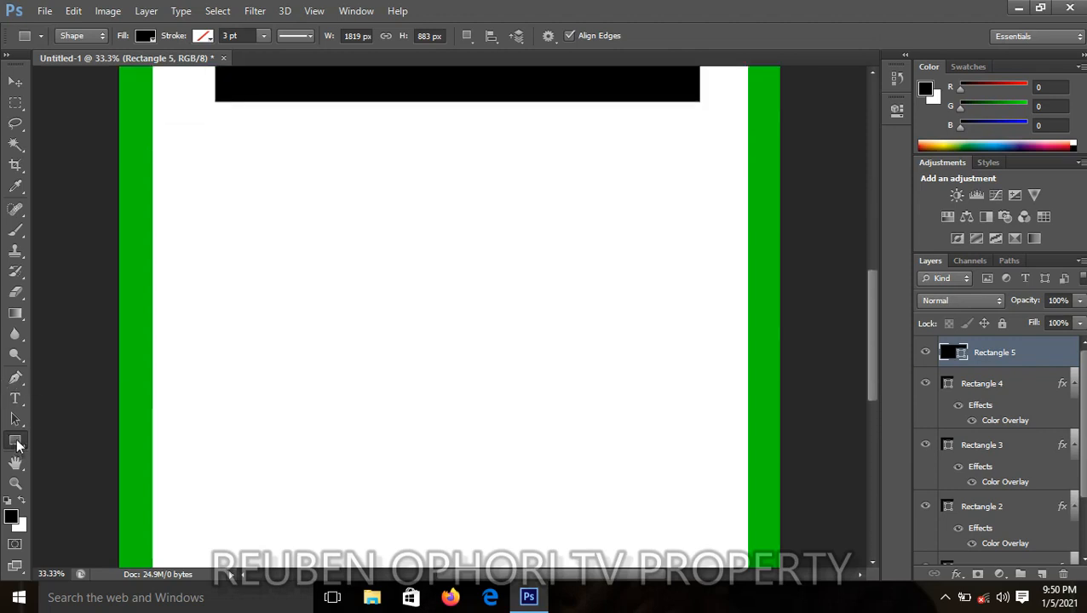
pyautogui.rightClick(17, 443)
pyautogui.click(69, 440)
pyautogui.moveTo(324, 168); pyautogui.dragTo(582, 407)
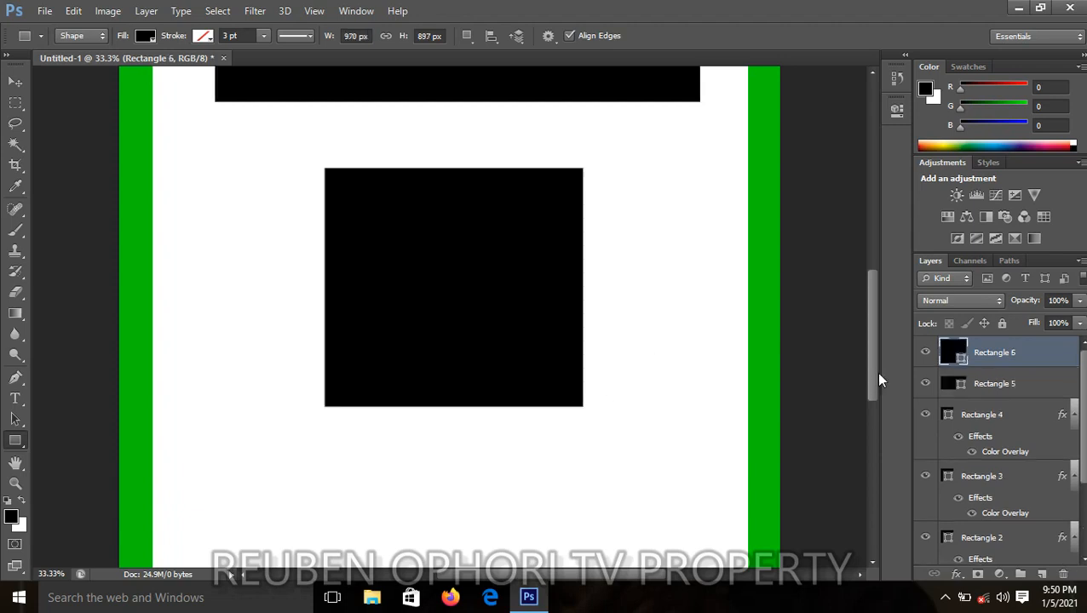
# - Draw a black ellipse of about 751 by 799 px below the nearly square rectangle
pyautogui.moveTo(872, 347); pyautogui.dragTo(865, 376)
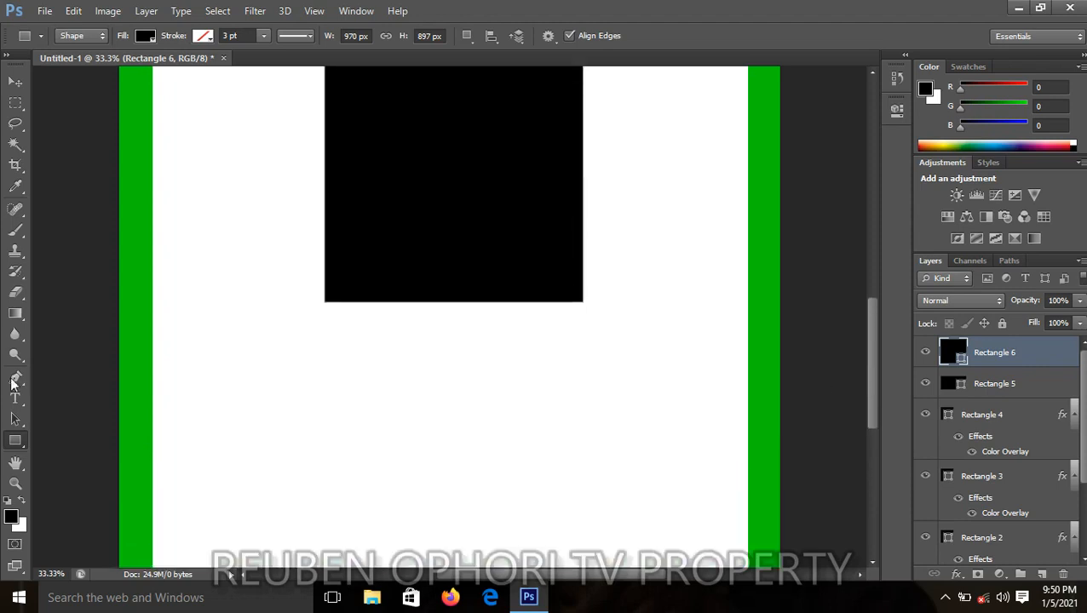
pyautogui.rightClick(15, 440)
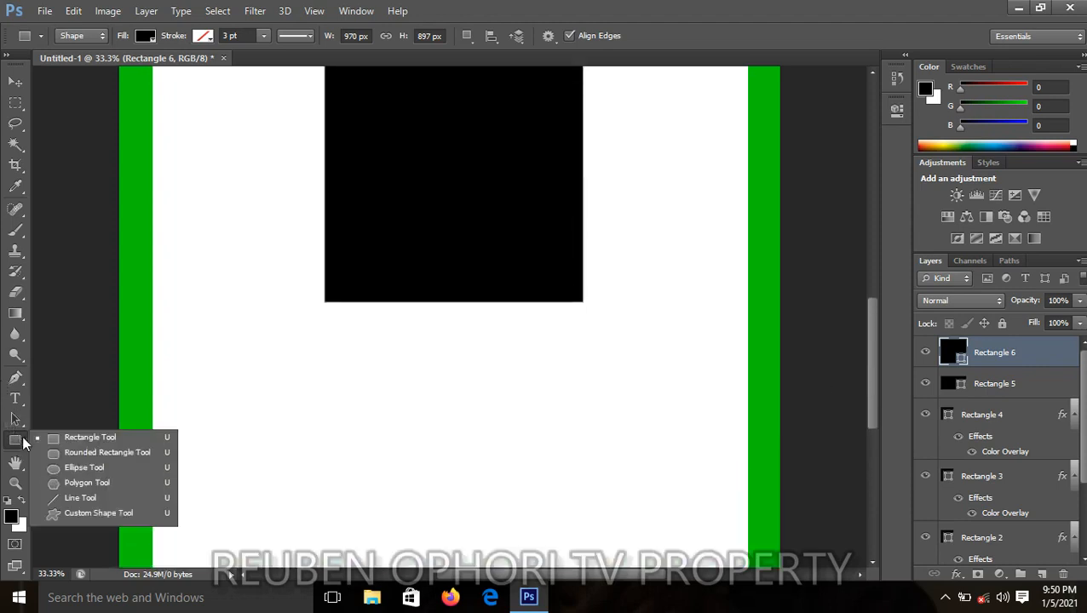
pyautogui.click(77, 467)
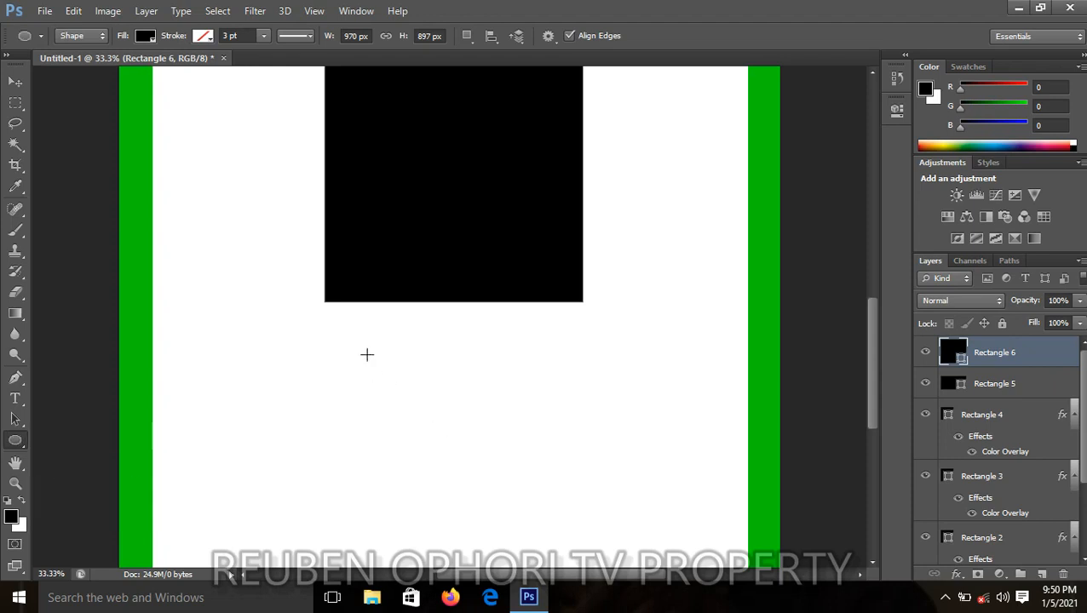
pyautogui.moveTo(365, 350); pyautogui.dragTo(563, 560)
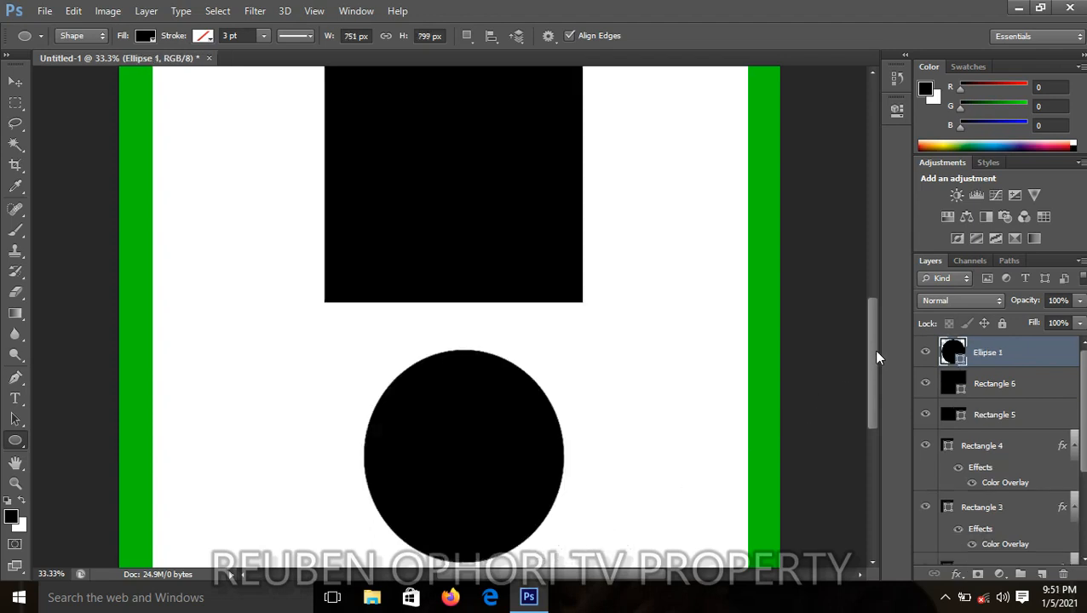
# - Move the nearly square rectangle up close to the wide one, and shift the ellipse up and slightly left beneath it
pyautogui.moveTo(875, 352); pyautogui.dragTo(800, 316)
pyautogui.click(14, 79)
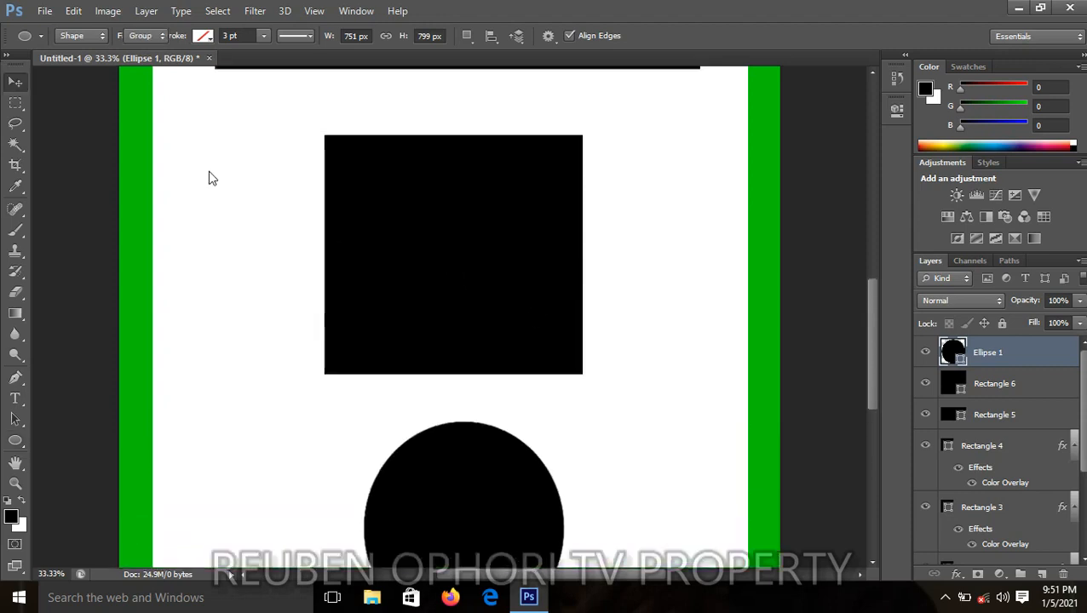
pyautogui.click(475, 250)
pyautogui.press('Up')
pyautogui.press('Up')
pyautogui.press('Up')
pyautogui.press('Up')
pyautogui.press('Up')
pyautogui.press('Up')
pyautogui.press('Up')
pyautogui.press('Up')
pyautogui.press('Up')
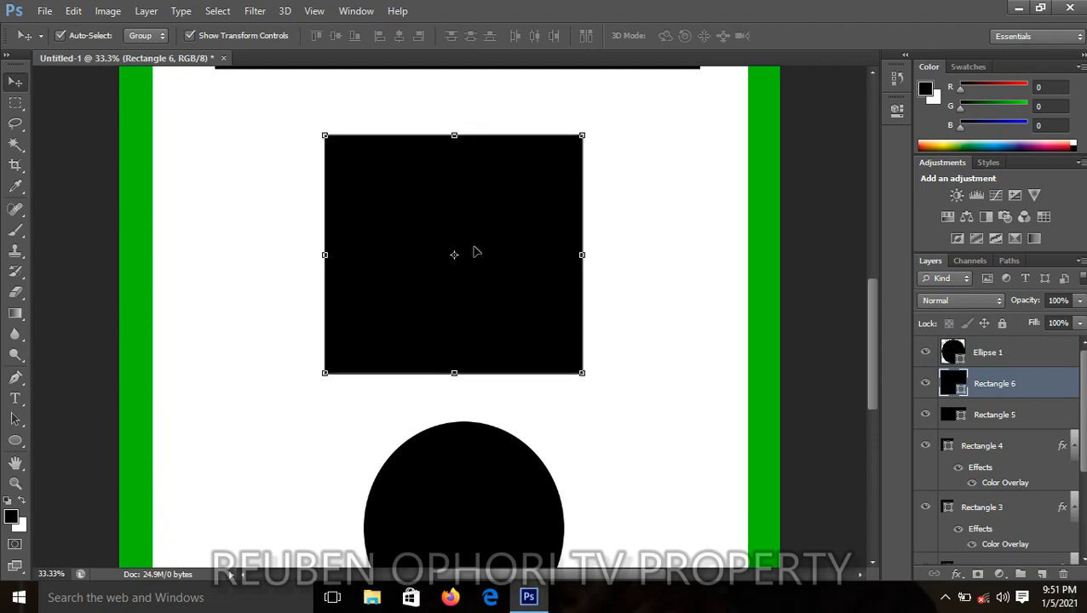
pyautogui.press('Up')
pyautogui.press('Up')
pyautogui.press('Up')
pyautogui.press('Up')
pyautogui.press('Up')
pyautogui.press('Up')
pyautogui.press('Up')
pyautogui.press('Up')
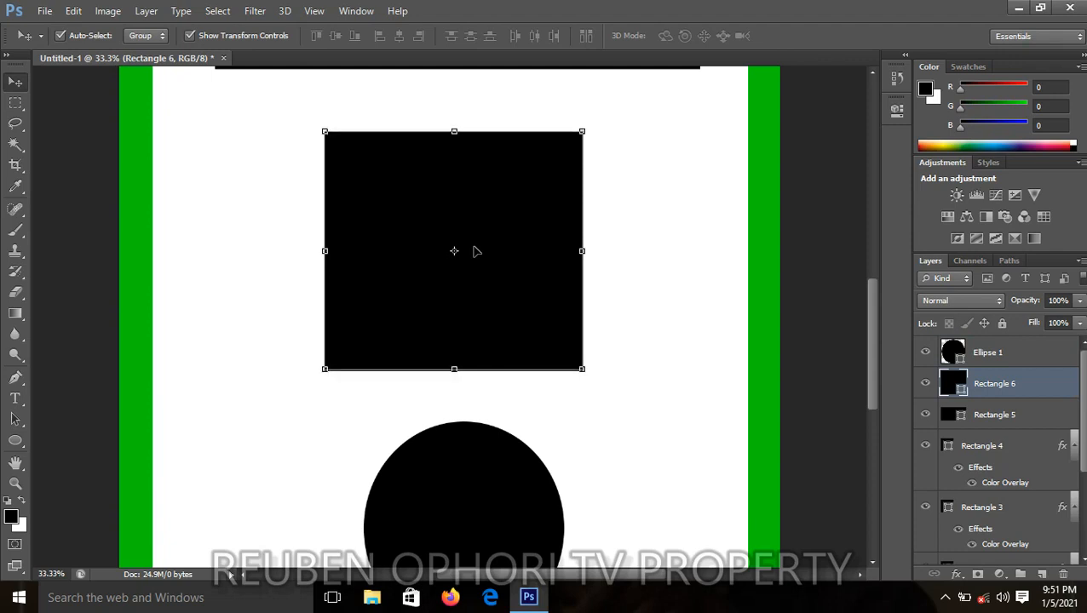
pyautogui.moveTo(477, 250); pyautogui.dragTo(469, 218)
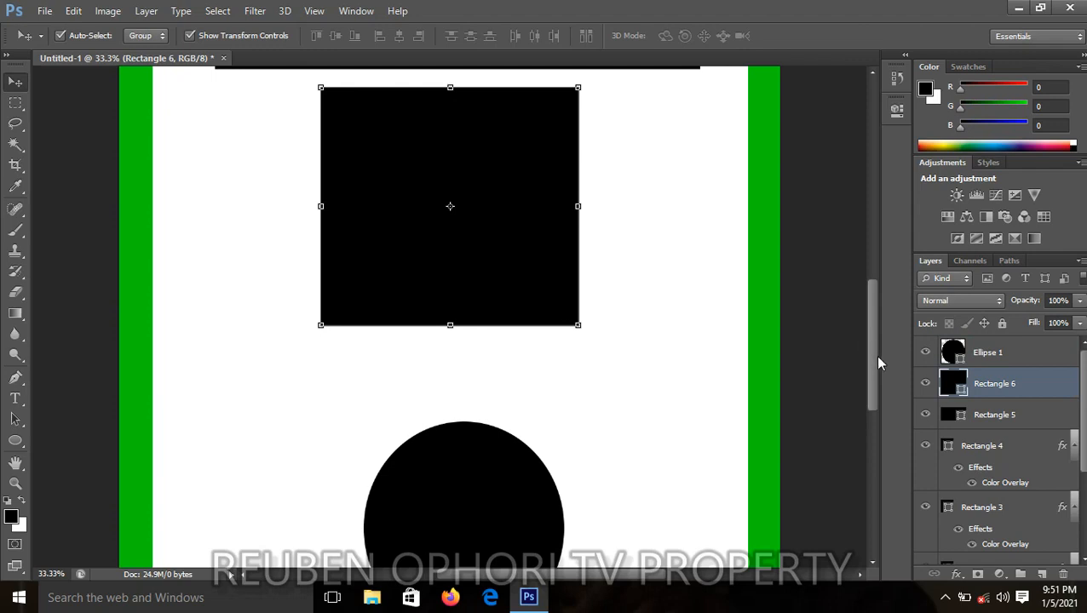
pyautogui.moveTo(875, 356); pyautogui.dragTo(872, 385)
pyautogui.moveTo(425, 443); pyautogui.dragTo(397, 395)
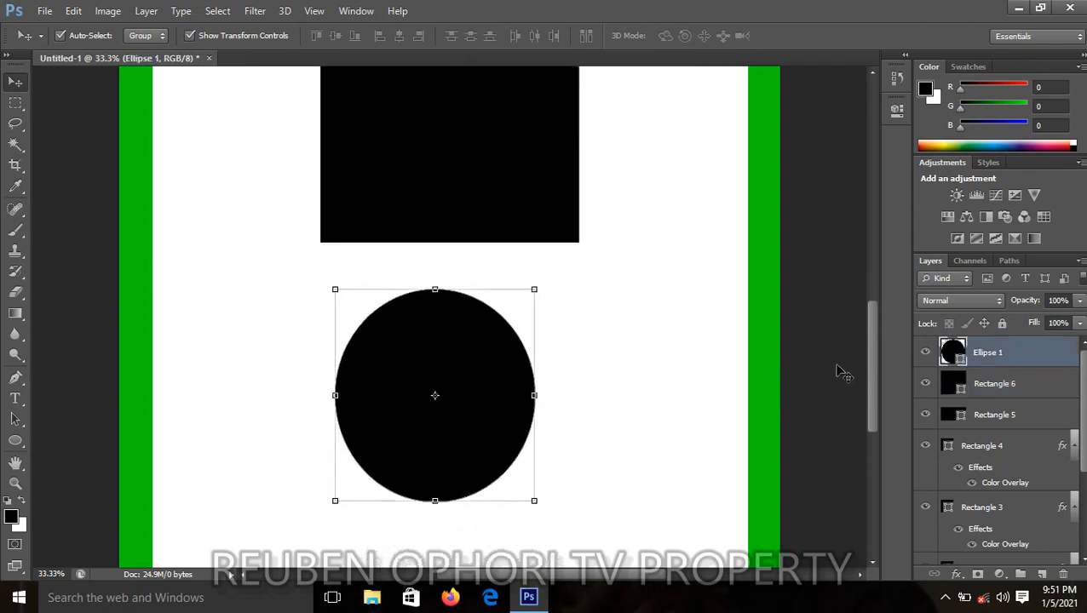
# - Apply a dark blue (1e009f) Color Overlay to the wide upper rectangle
pyautogui.moveTo(869, 331); pyautogui.dragTo(864, 225)
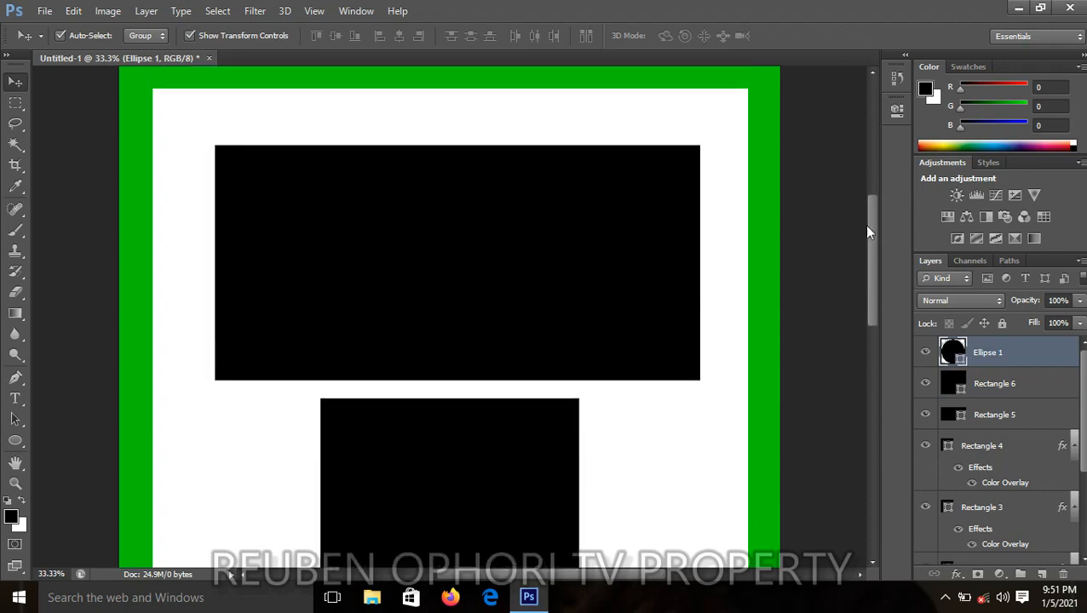
pyautogui.click(392, 235)
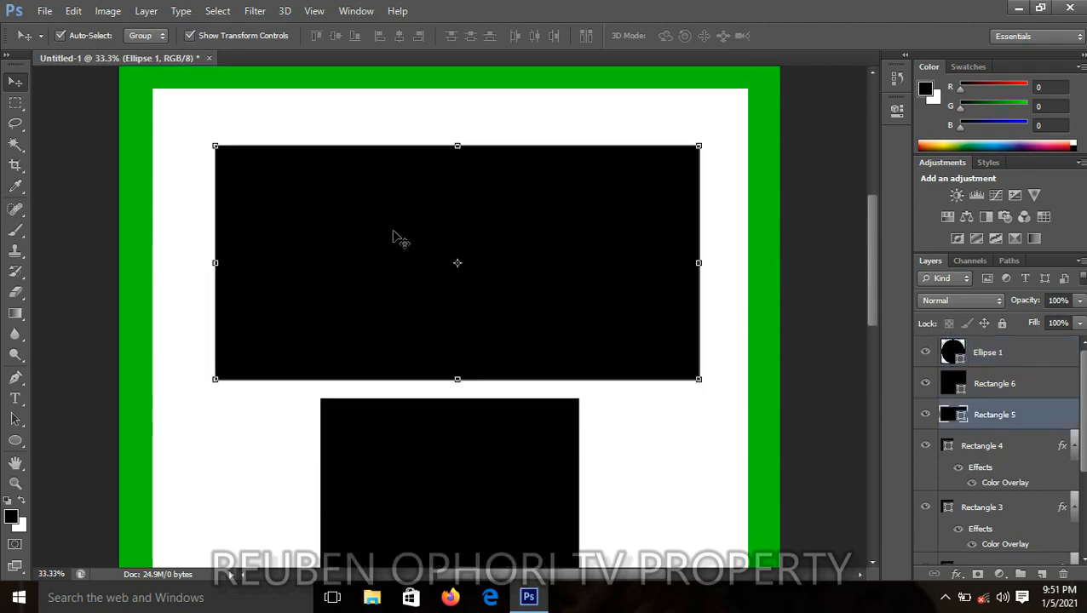
pyautogui.click(955, 574)
pyautogui.click(987, 490)
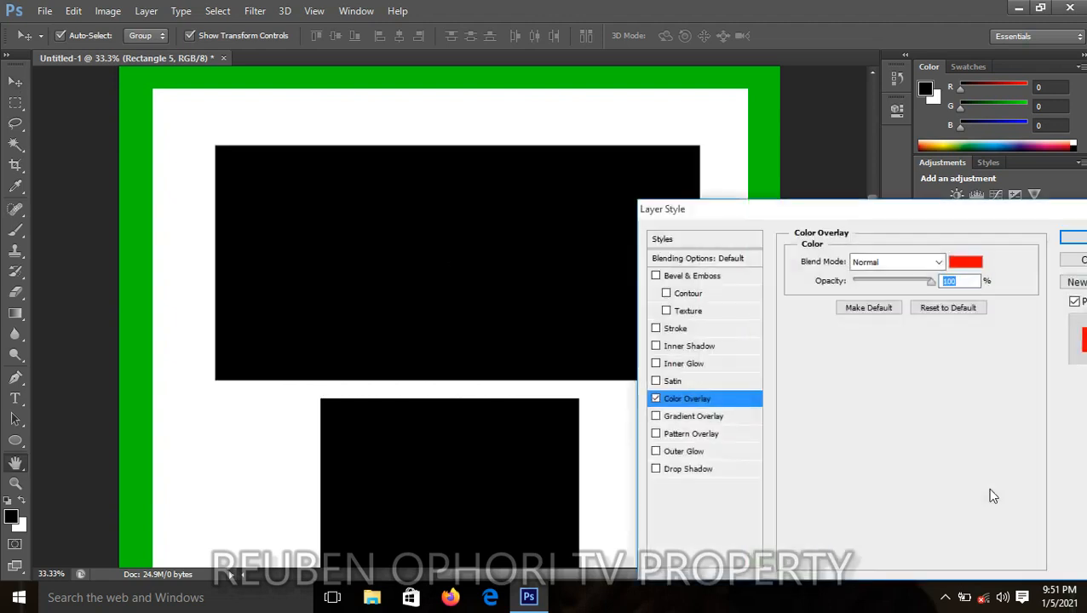
pyautogui.click(963, 263)
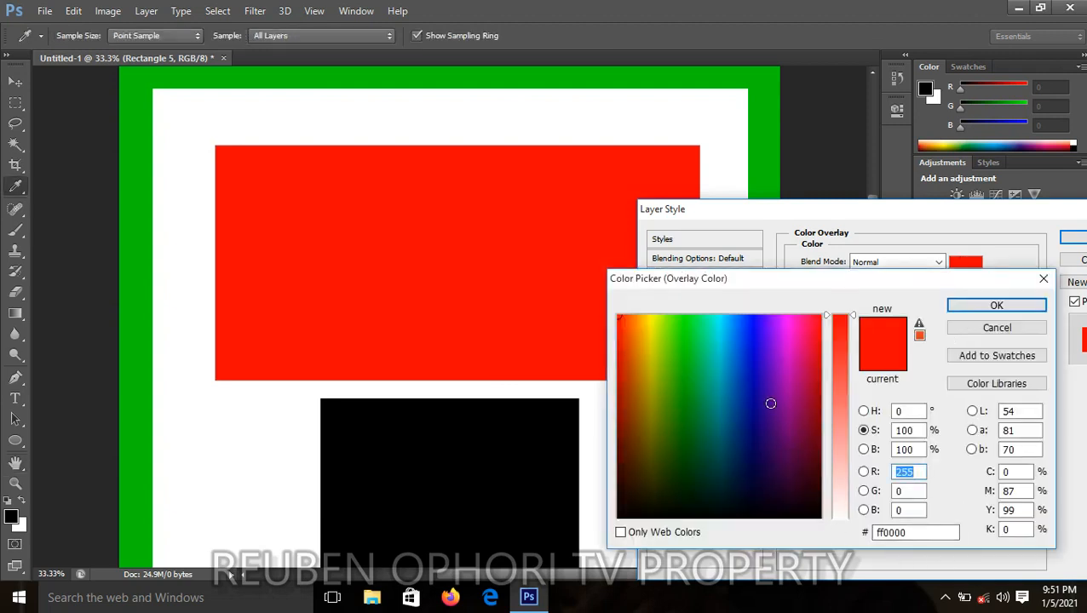
pyautogui.click(759, 391)
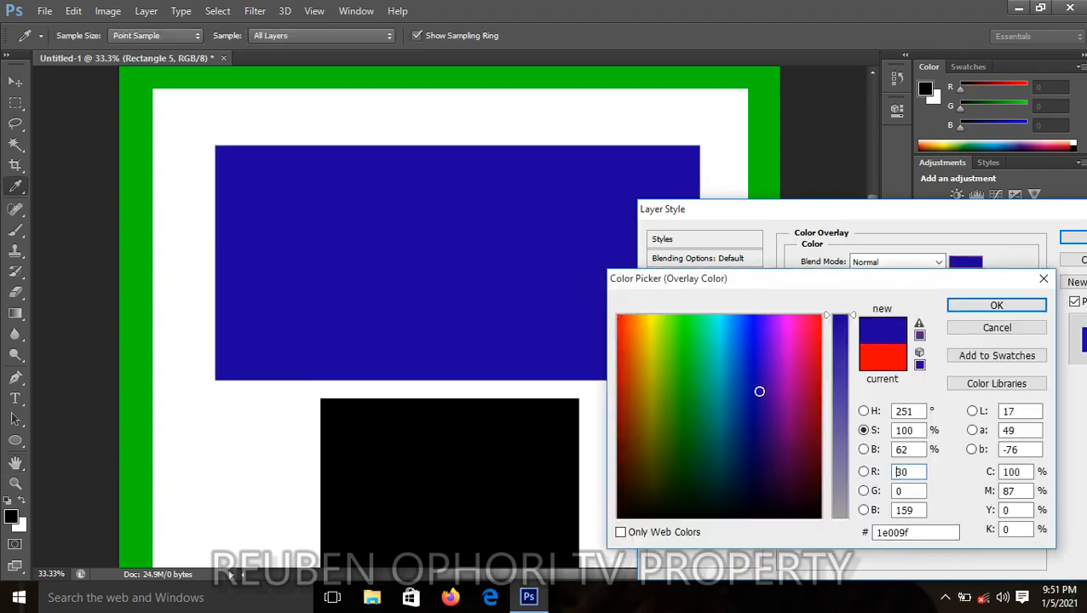
pyautogui.click(998, 307)
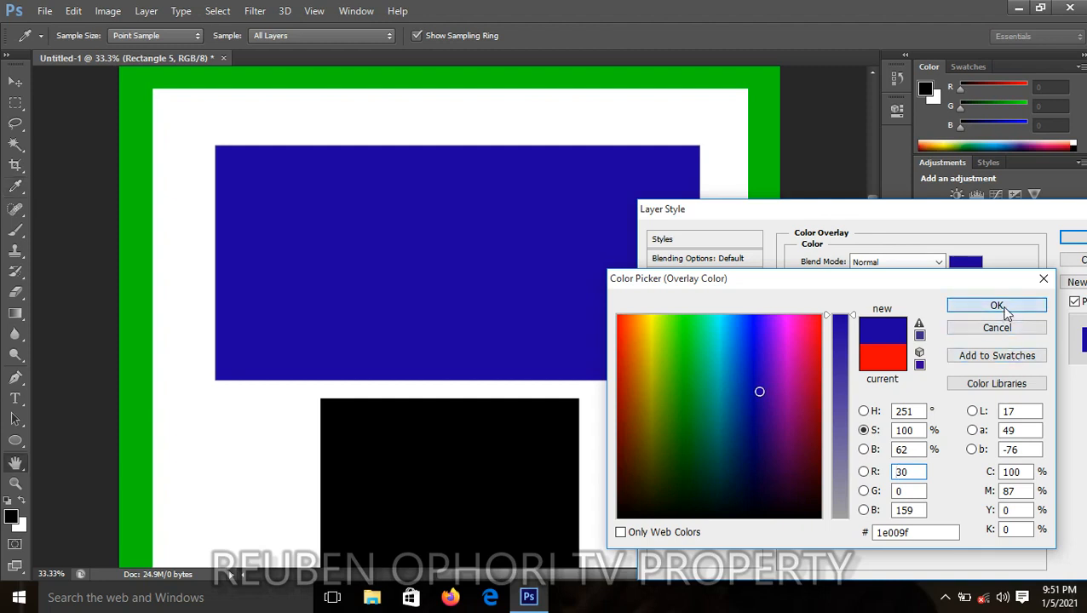
pyautogui.click(1072, 238)
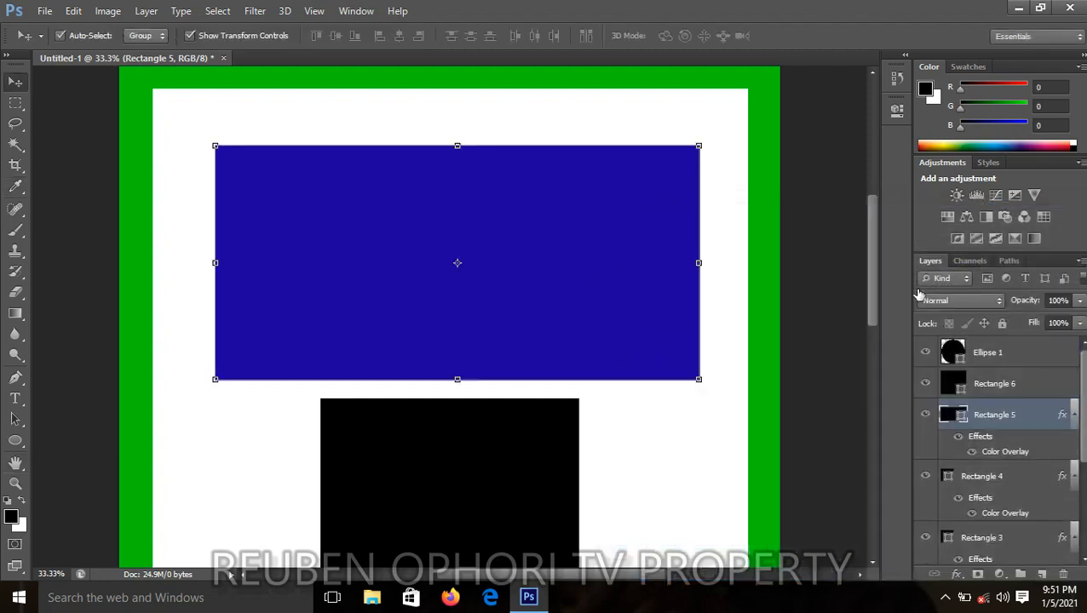
# - Apply a dark magenta (840057) Color Overlay to the nearly square middle rectangle
pyautogui.moveTo(872, 270); pyautogui.dragTo(868, 333)
pyautogui.click(482, 348)
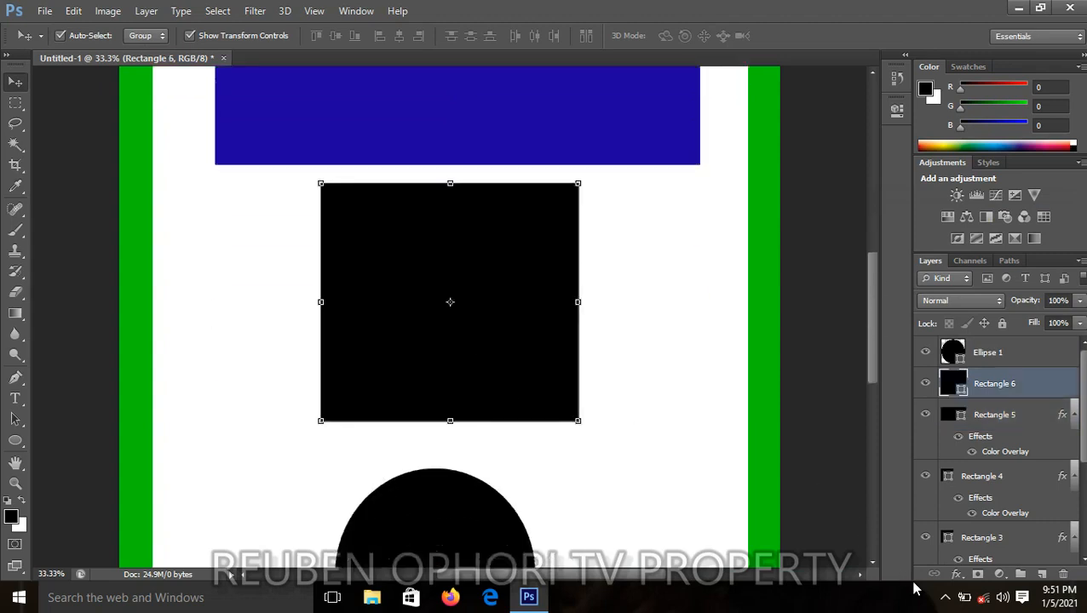
pyautogui.click(959, 577)
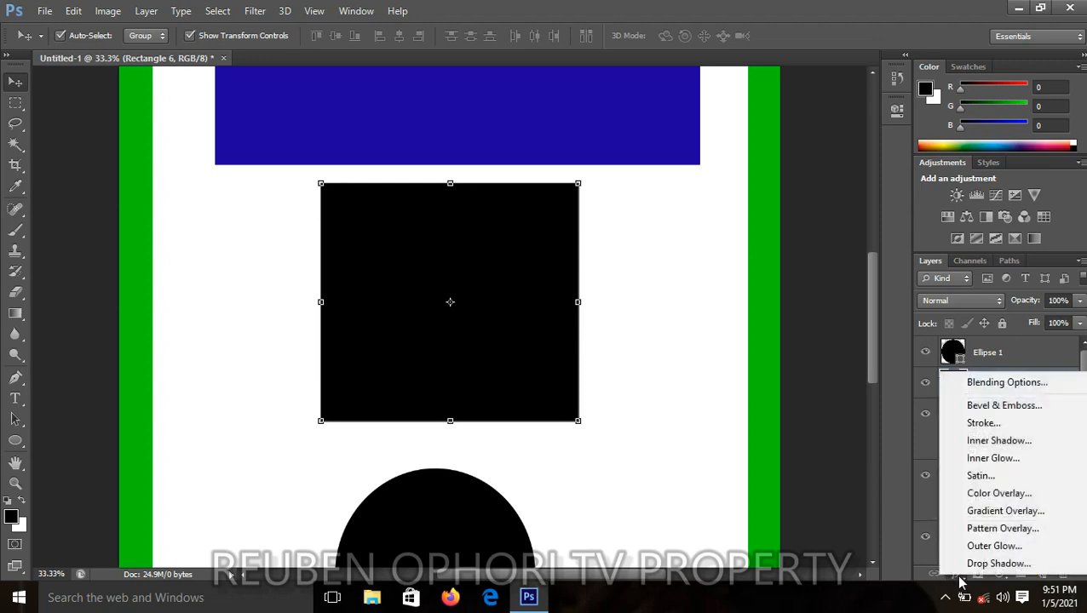
pyautogui.click(1003, 501)
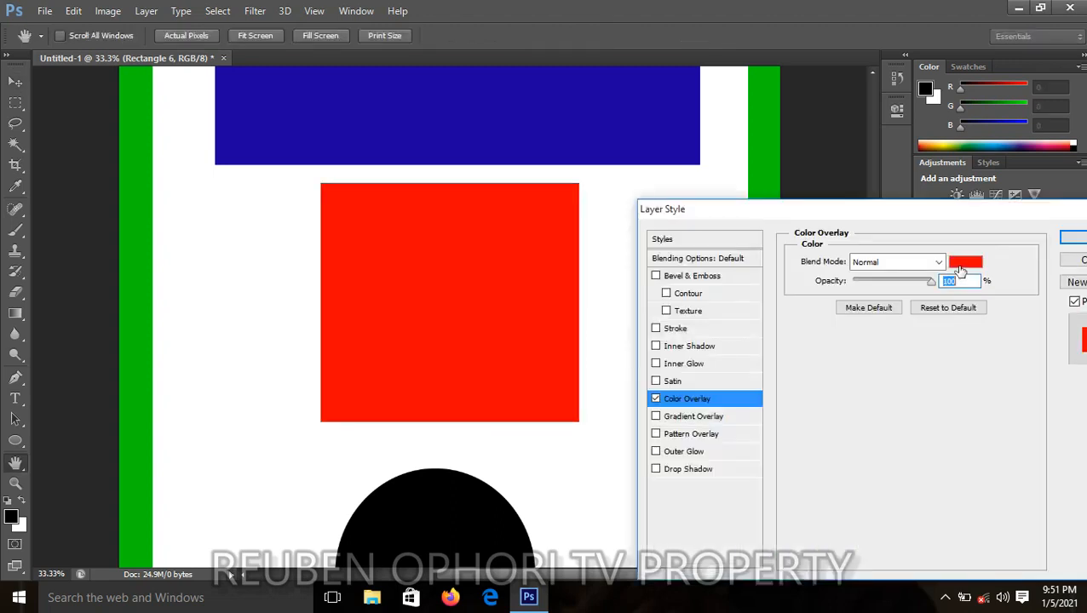
pyautogui.click(958, 264)
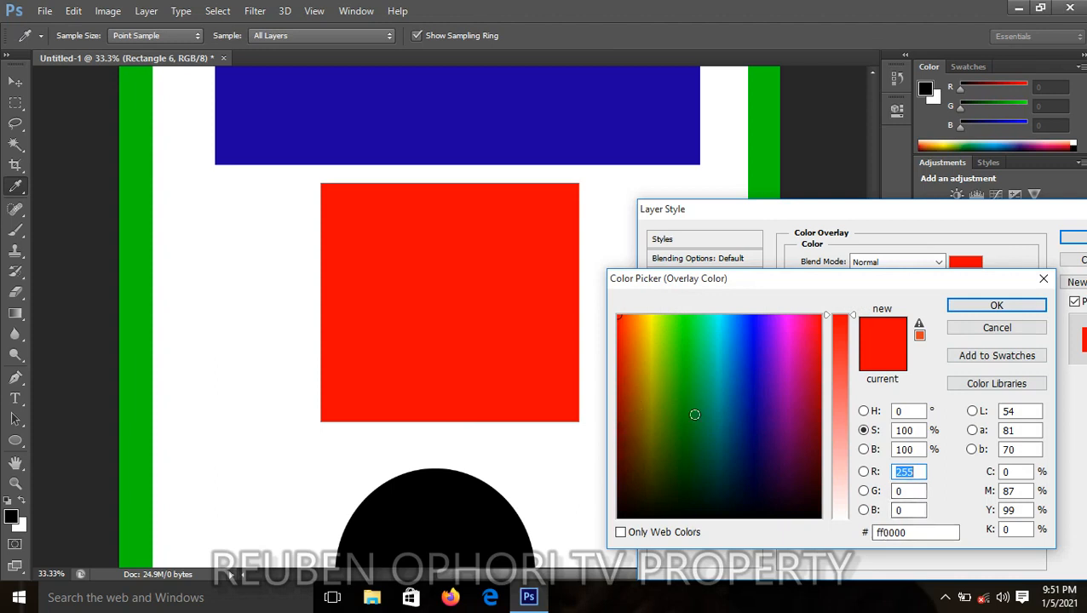
pyautogui.click(798, 413)
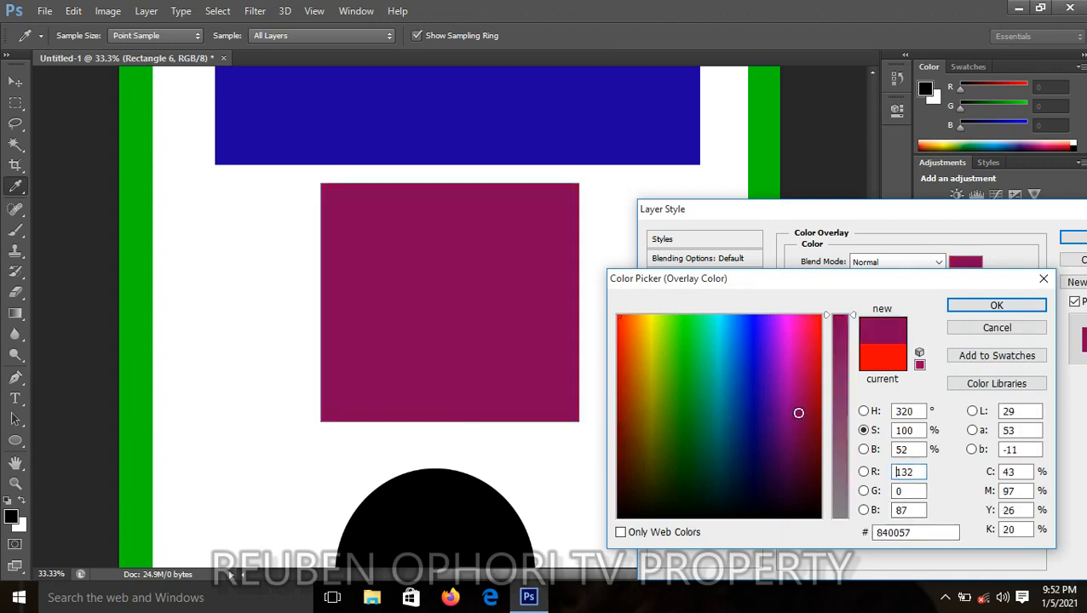
pyautogui.click(989, 307)
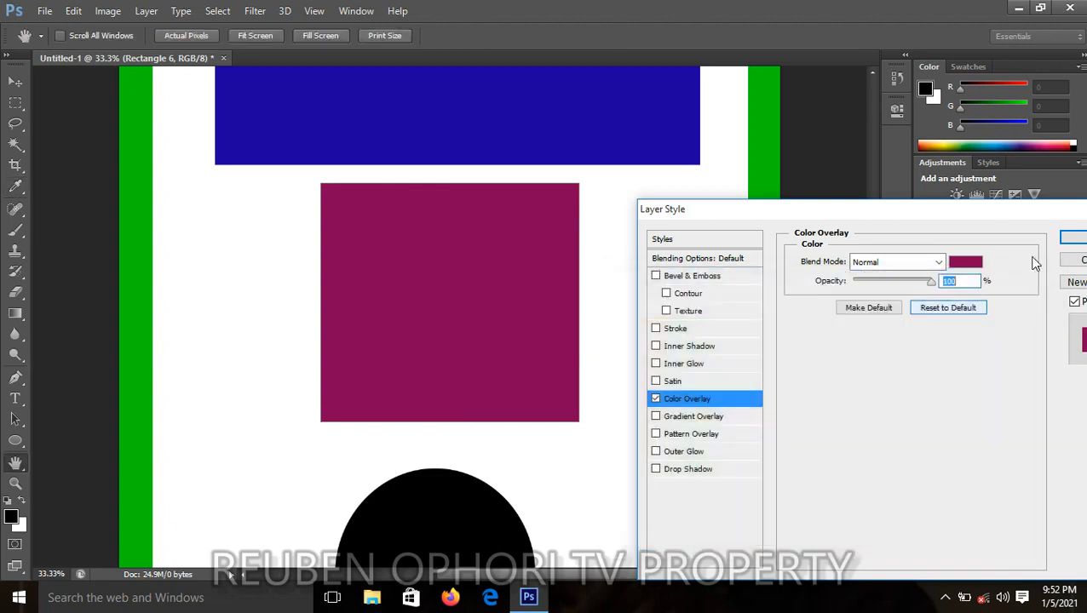
pyautogui.click(1075, 239)
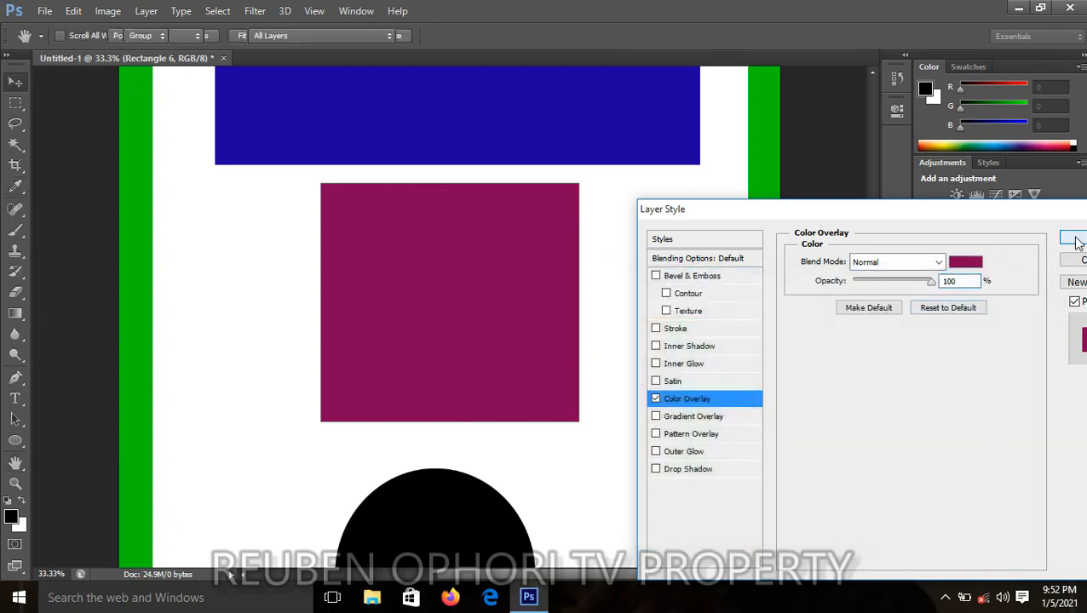
# - Apply a bright cyan (16ffe1) Color Overlay to the ellipse below the magenta rectangle
pyautogui.moveTo(878, 324); pyautogui.dragTo(878, 398)
pyautogui.click(432, 298)
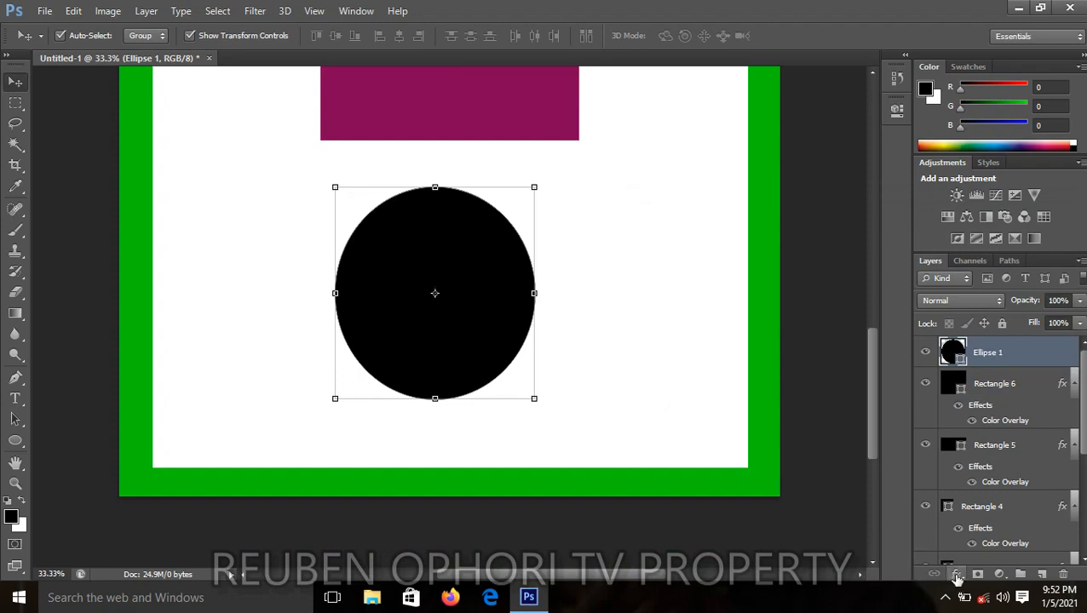
pyautogui.click(955, 575)
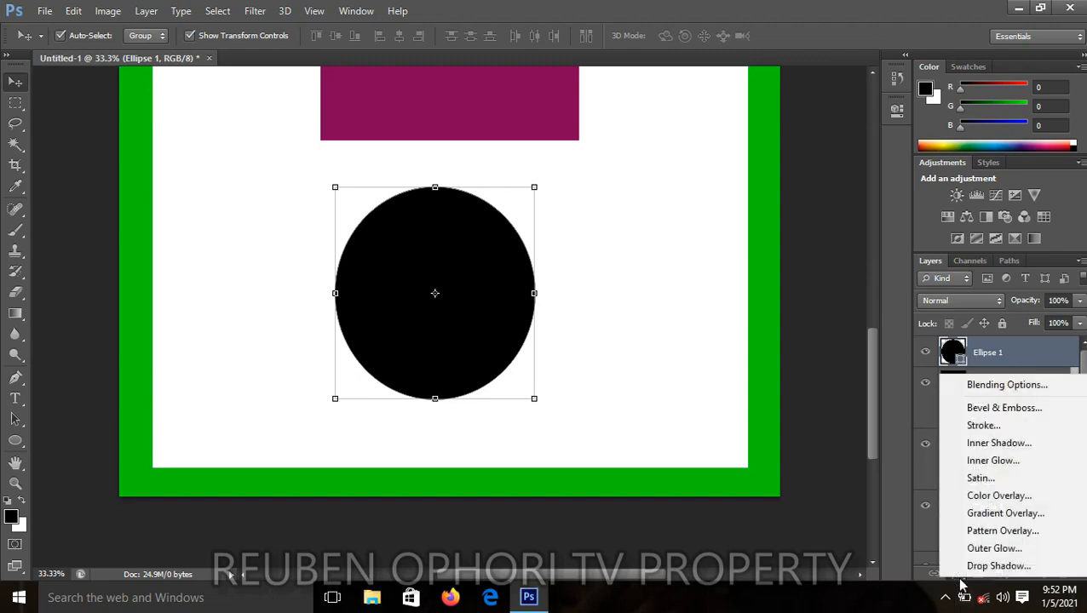
pyautogui.click(1001, 500)
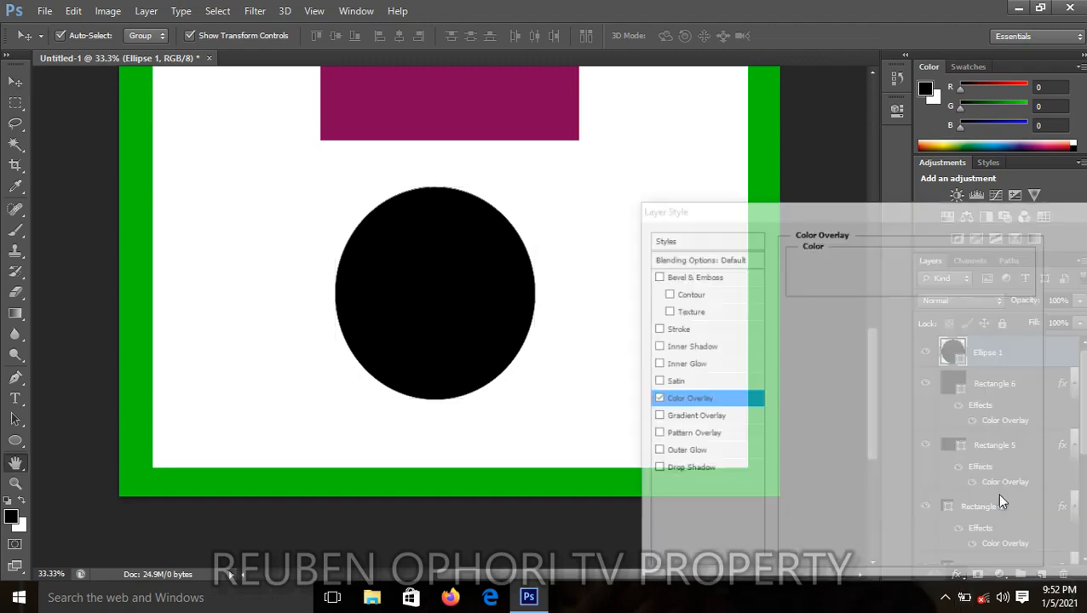
pyautogui.click(962, 263)
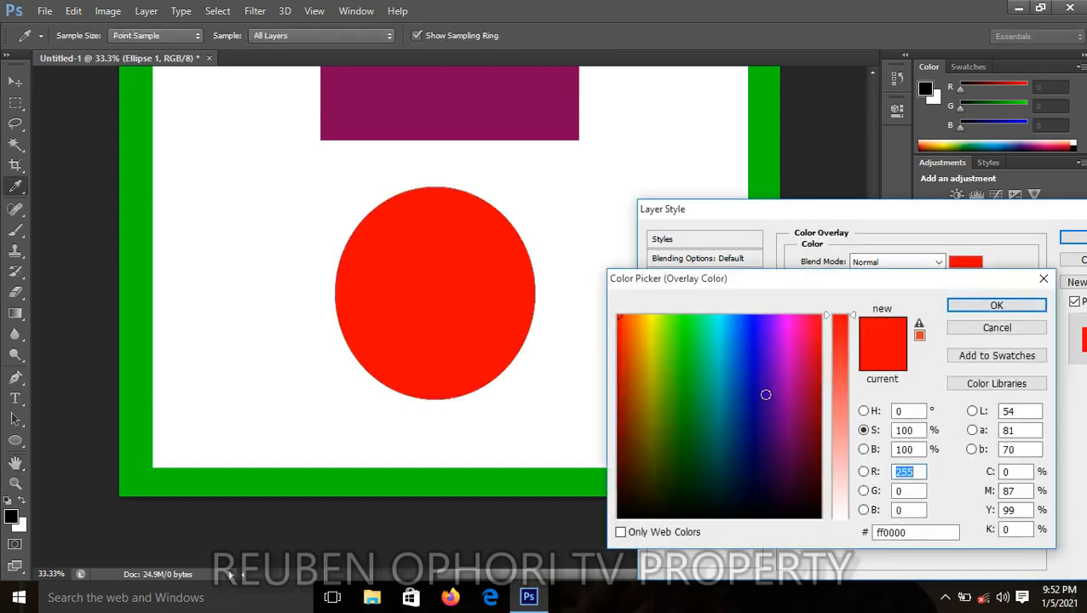
pyautogui.click(863, 450)
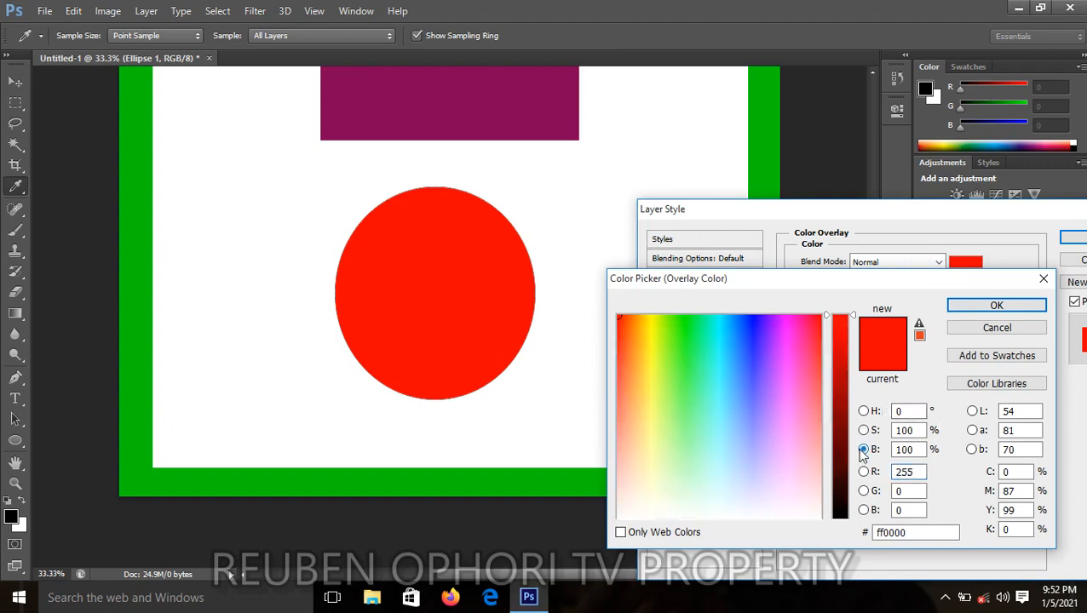
pyautogui.click(713, 332)
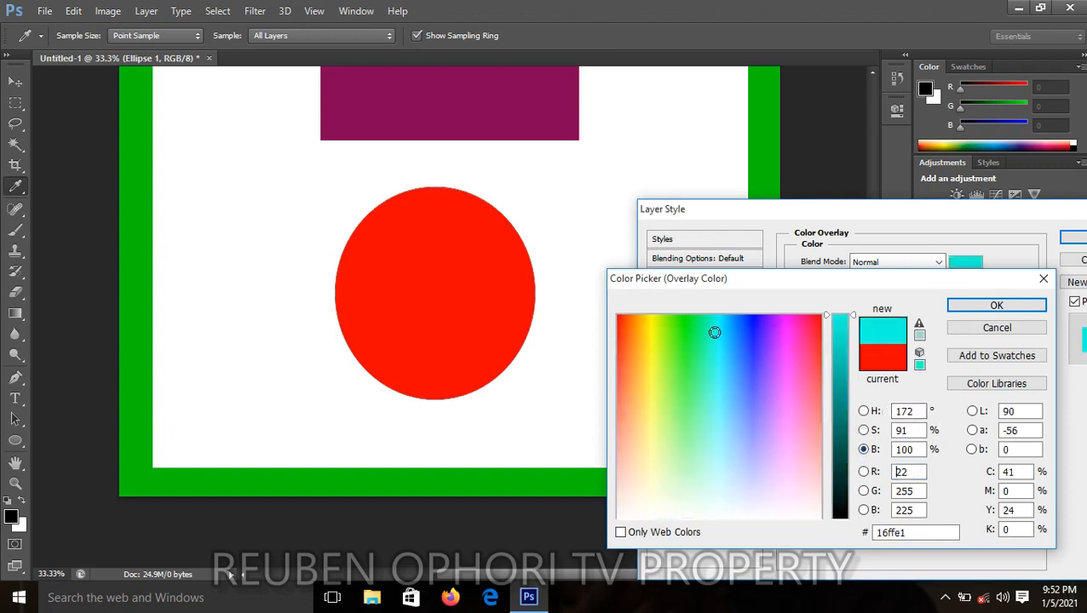
pyautogui.click(1006, 305)
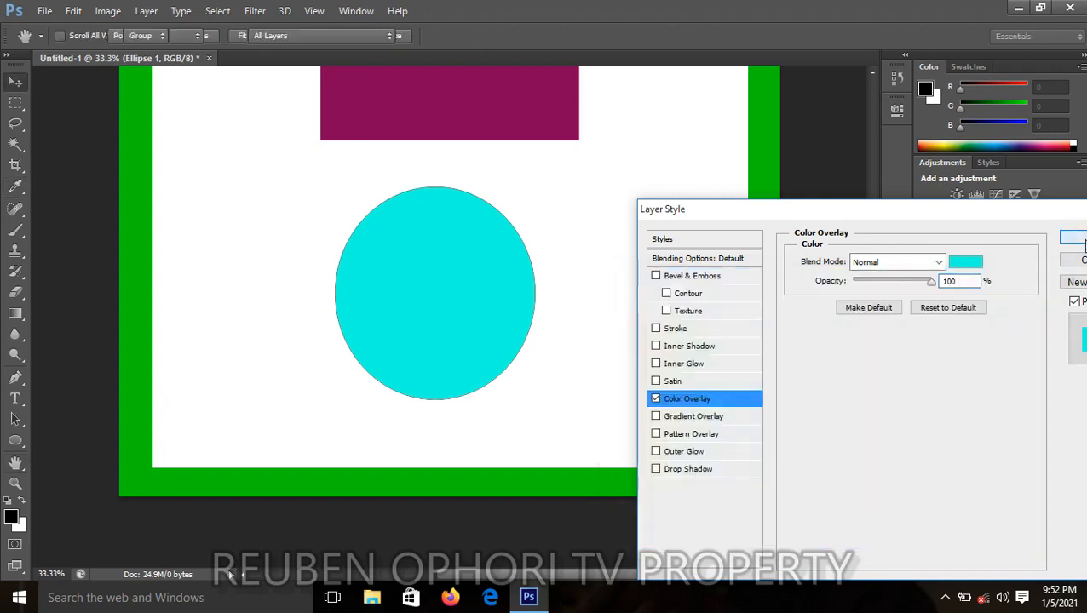
pyautogui.click(1080, 240)
pyautogui.click(823, 332)
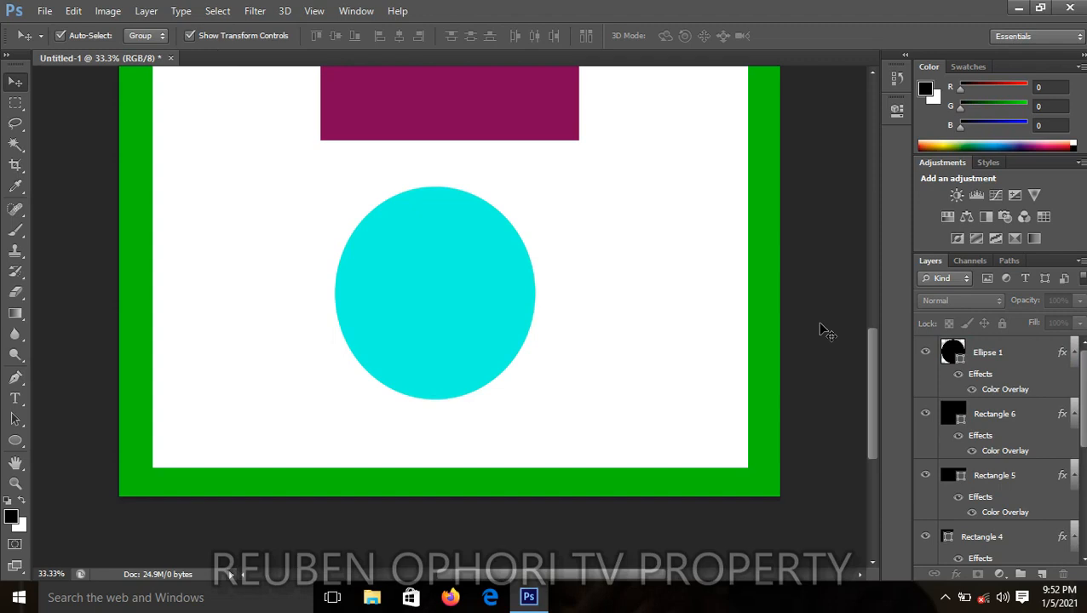
# - Move the magenta rectangle down and slightly left, and shift the cyan ellipse down to space the three shapes
pyautogui.hotkey('ctrl', '-')
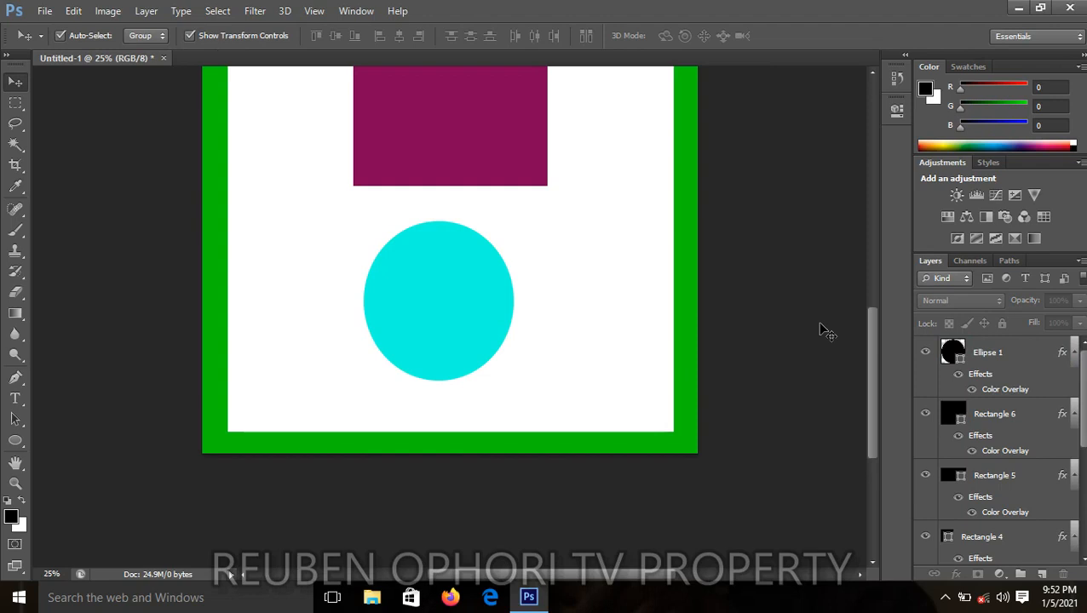
pyautogui.hotkey('ctrl', '-')
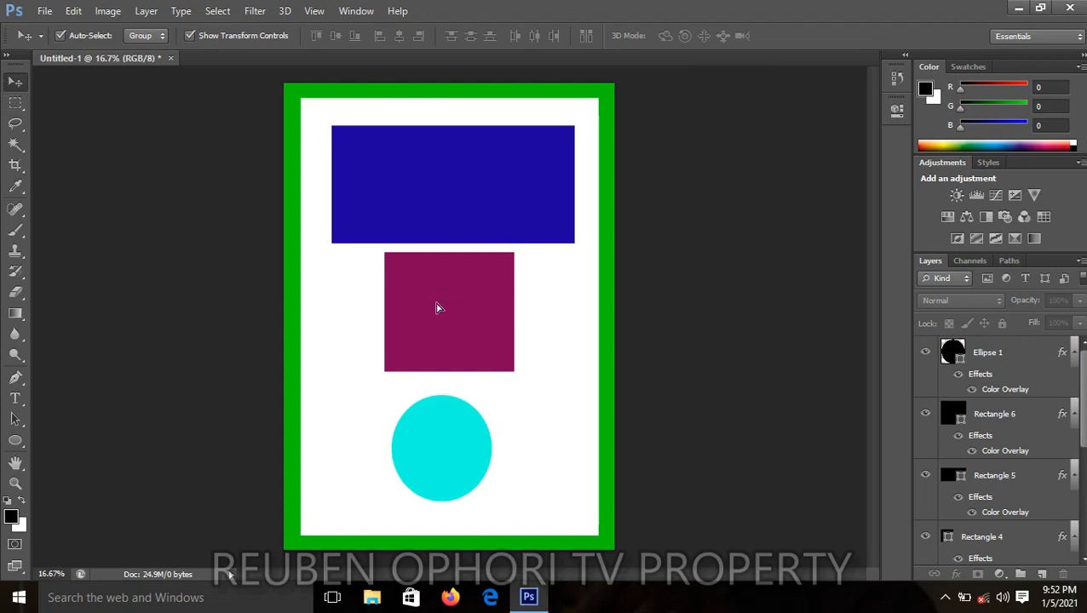
pyautogui.moveTo(436, 308); pyautogui.dragTo(429, 322)
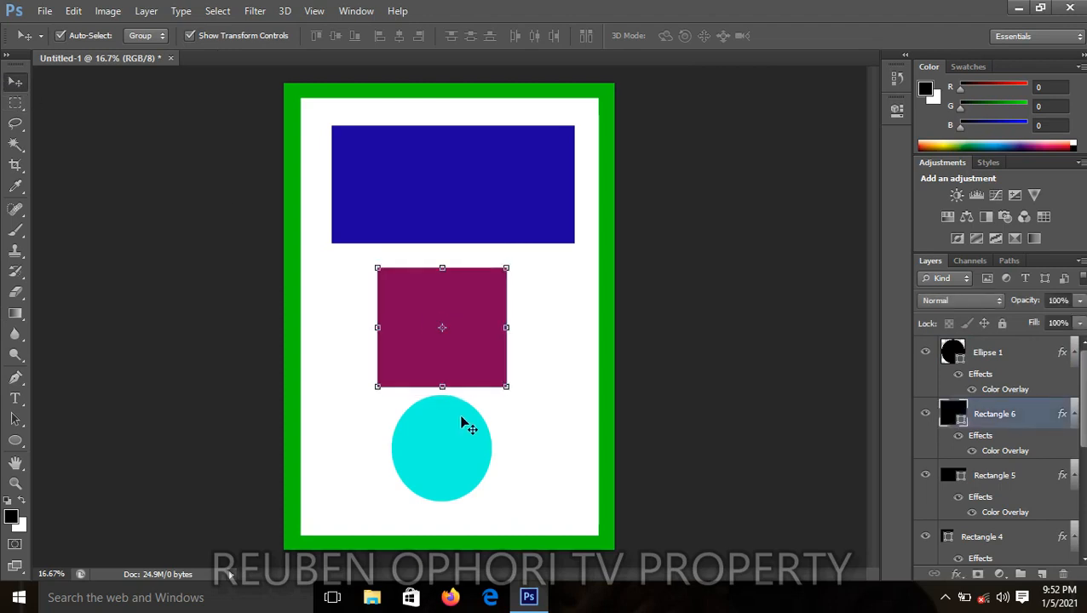
pyautogui.moveTo(464, 426); pyautogui.dragTo(452, 452)
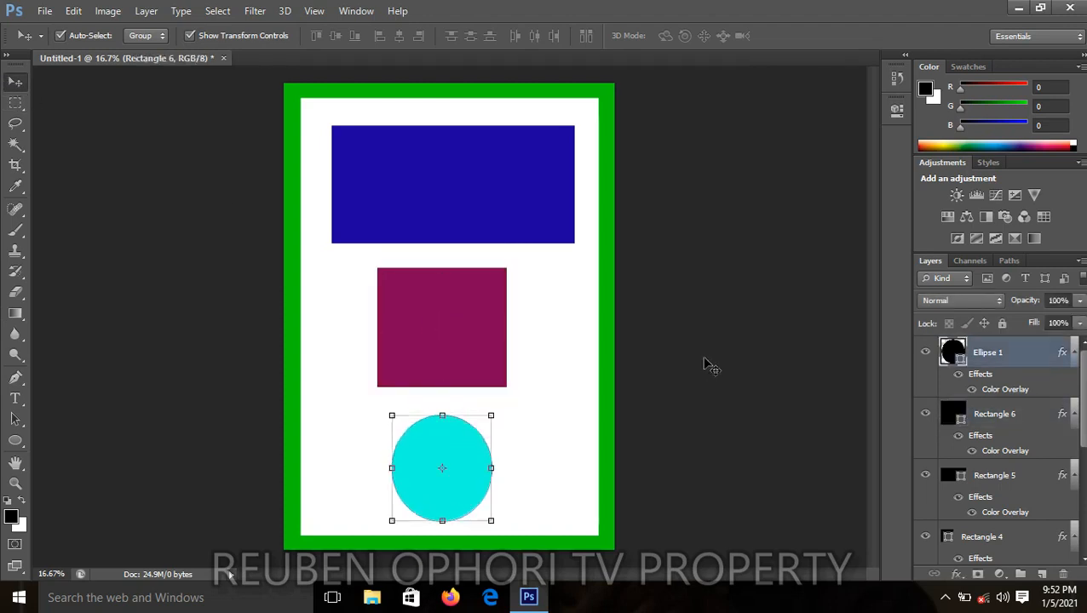
pyautogui.click(707, 365)
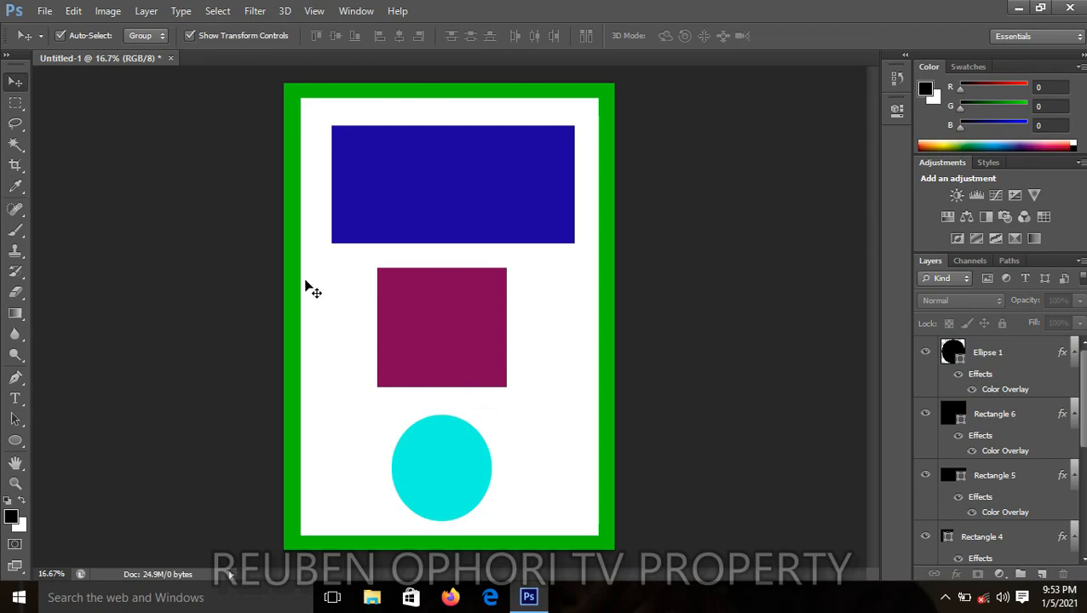
# - Add a black outside Stroke effect of about 35 px to the wide dark blue rectangle
pyautogui.click(439, 194)
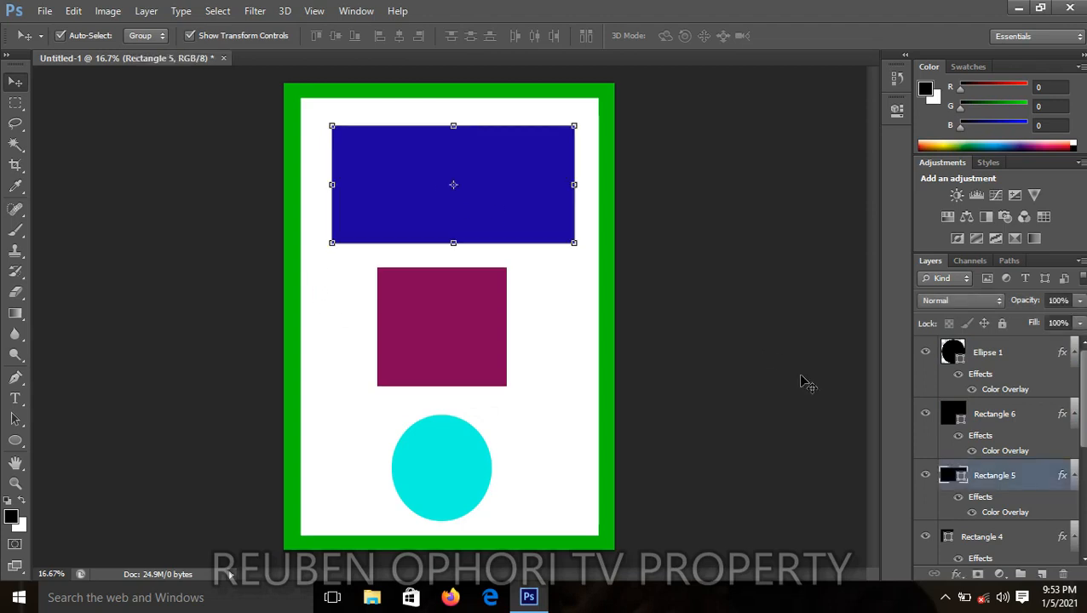
pyautogui.click(955, 575)
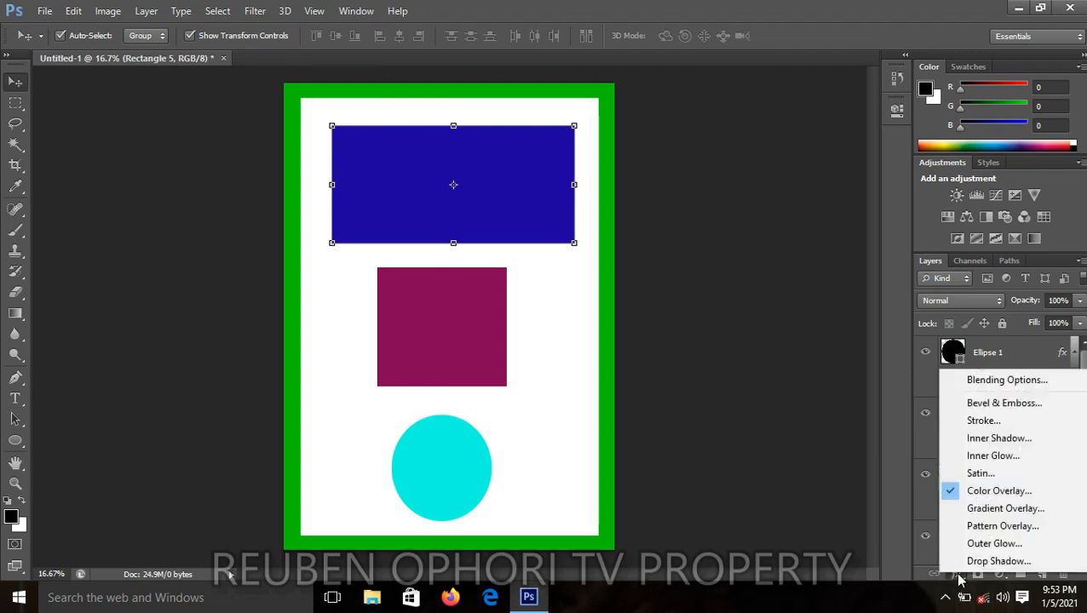
pyautogui.click(1014, 420)
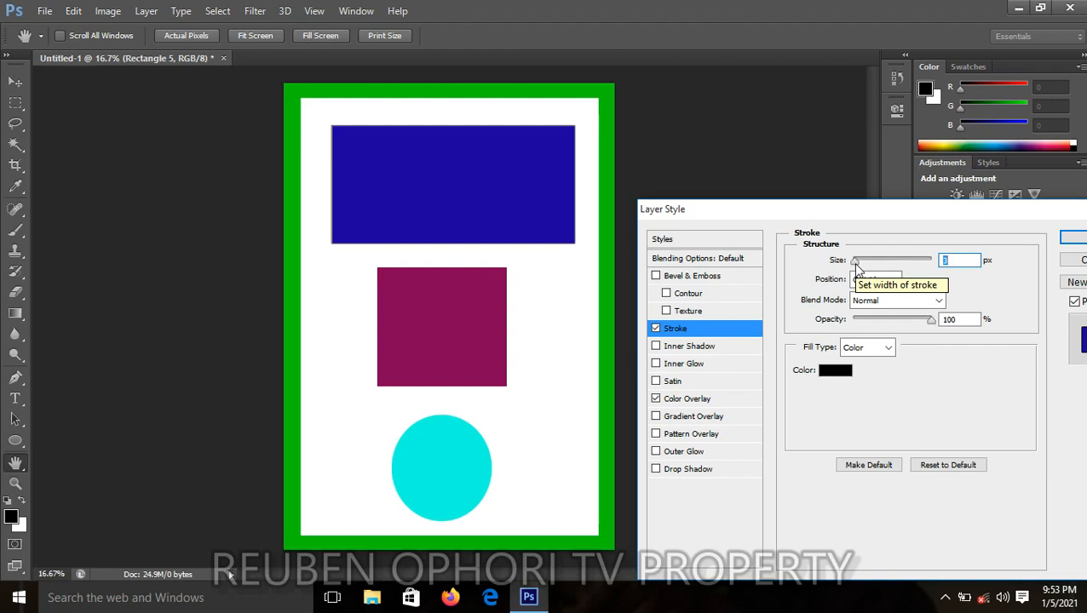
pyautogui.moveTo(857, 267); pyautogui.dragTo(878, 266)
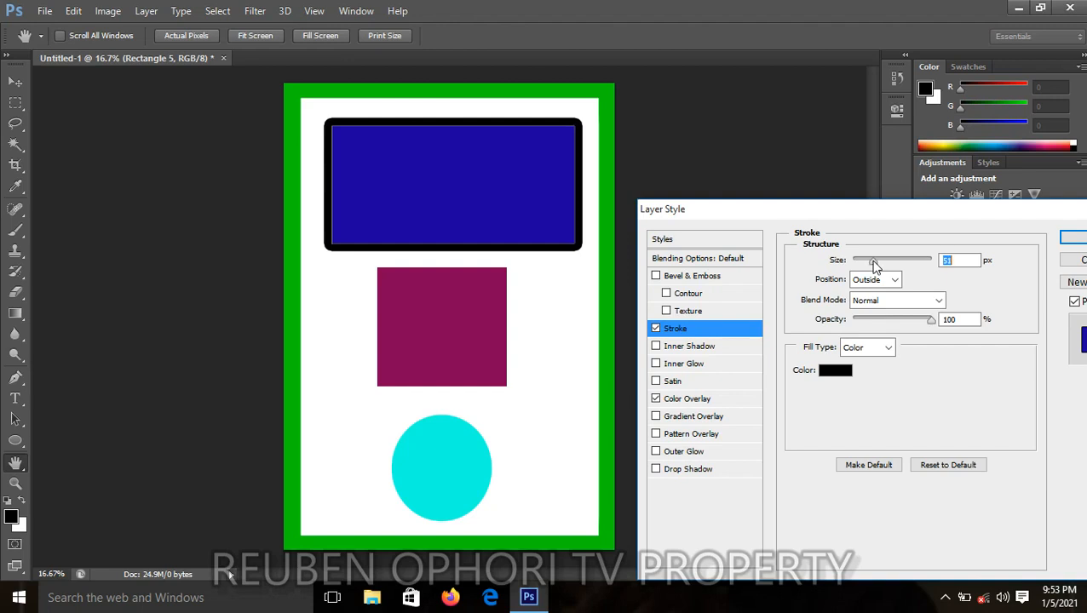
pyautogui.moveTo(872, 262); pyautogui.dragTo(866, 262)
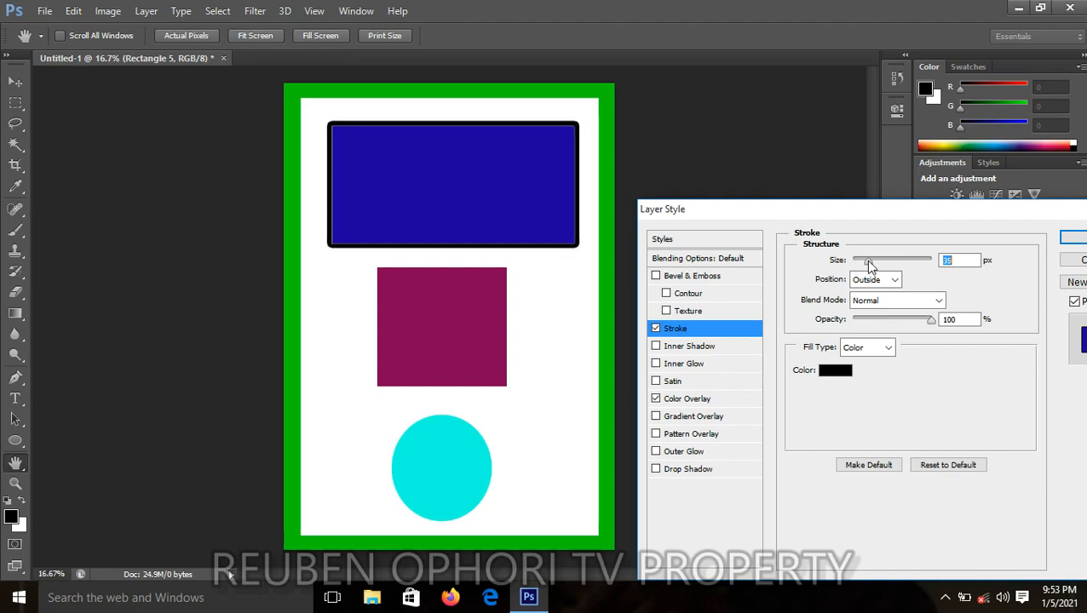
# - Try the saturation, hue, brightness and red modes of the stroke's color picker and accept black (000000)
pyautogui.click(835, 371)
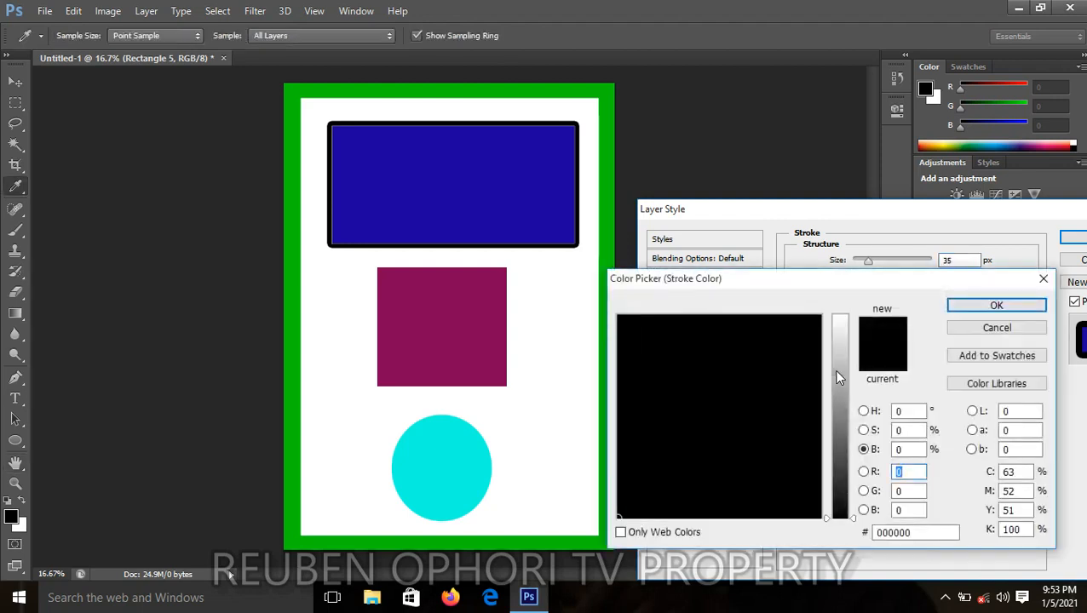
pyautogui.click(864, 431)
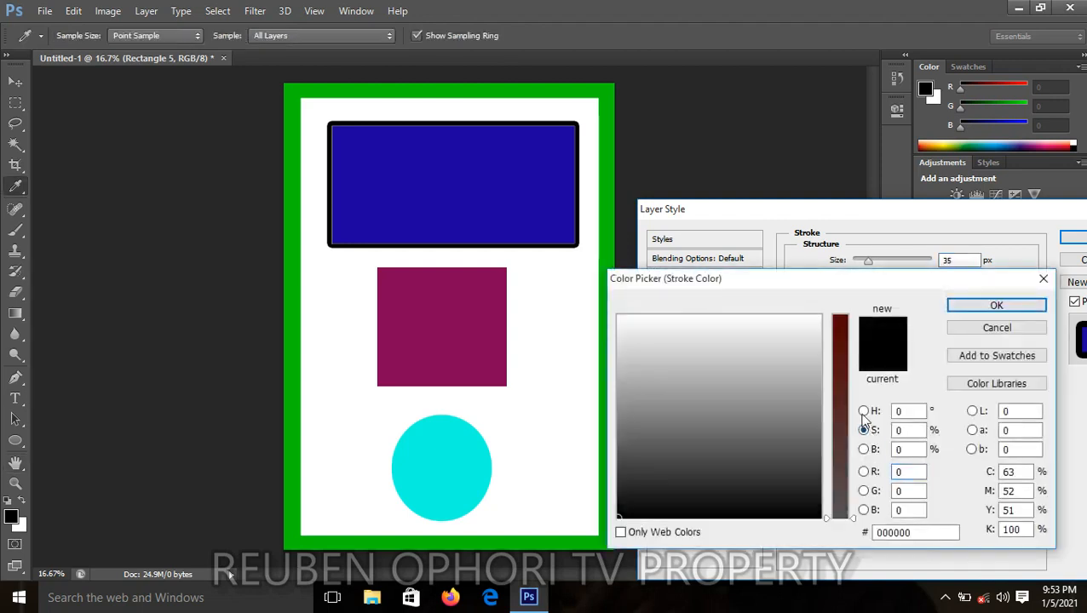
pyautogui.click(863, 412)
pyautogui.click(864, 449)
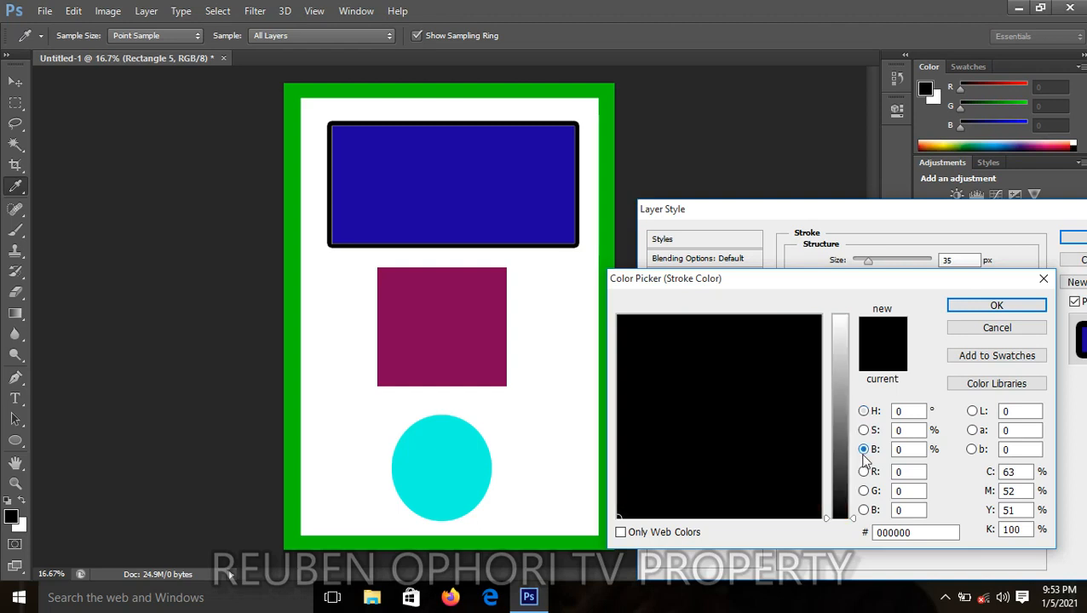
pyautogui.click(864, 472)
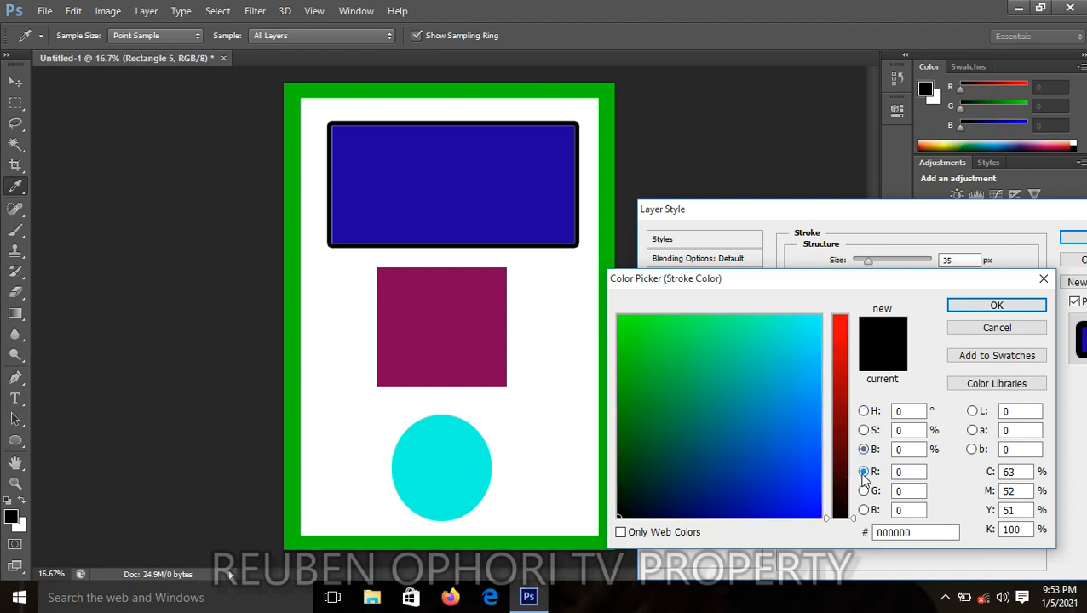
pyautogui.click(864, 412)
pyautogui.click(988, 305)
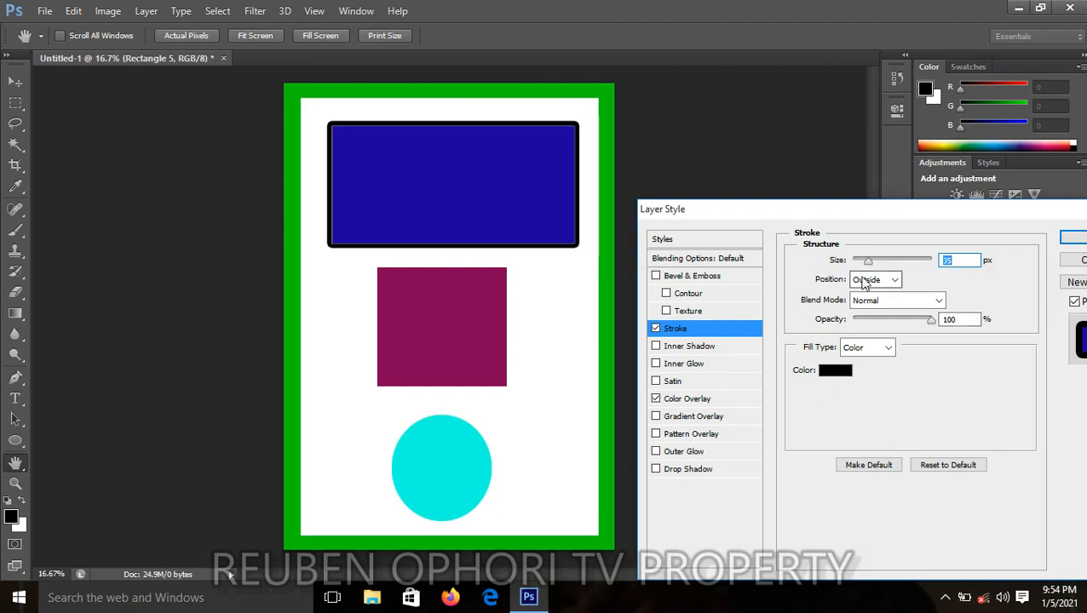
# - Set the blue rectangle's stroke size to 30 px and apply the effect
pyautogui.moveTo(868, 265); pyautogui.dragTo(873, 268)
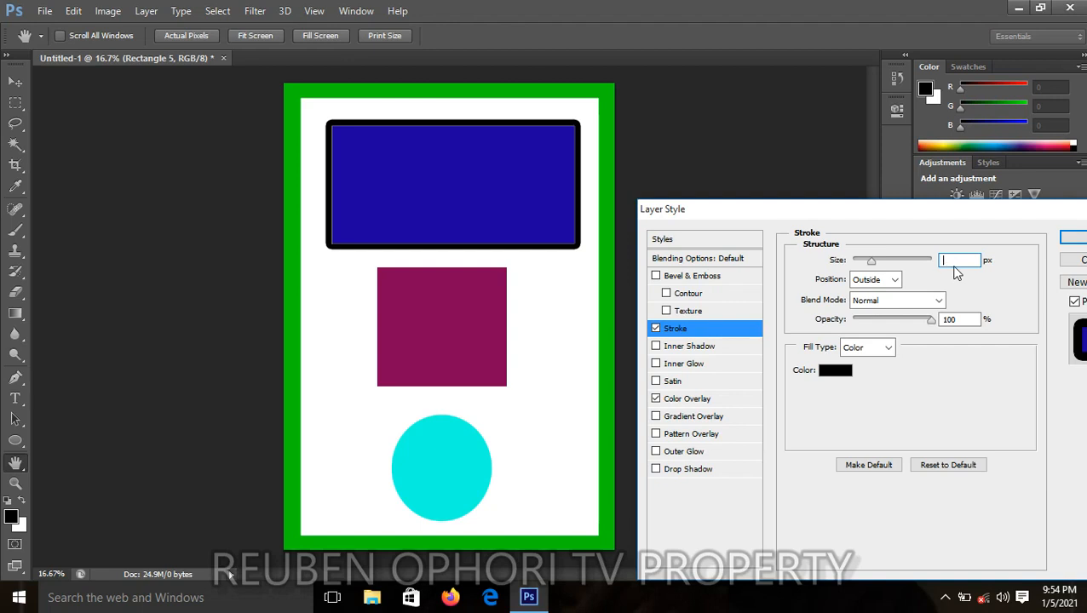
pyautogui.write('3')
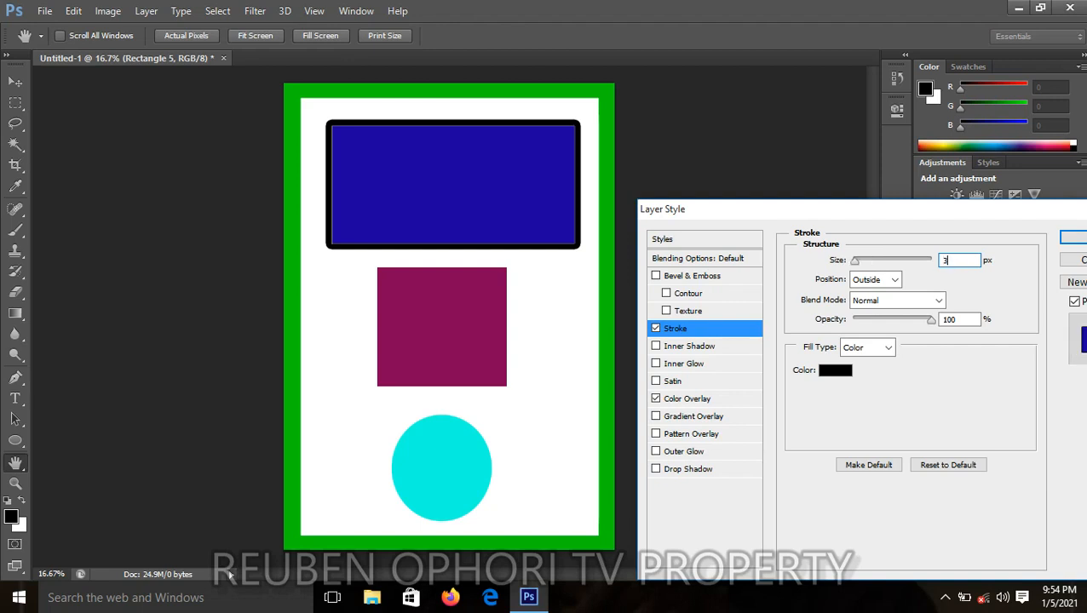
pyautogui.write('0')
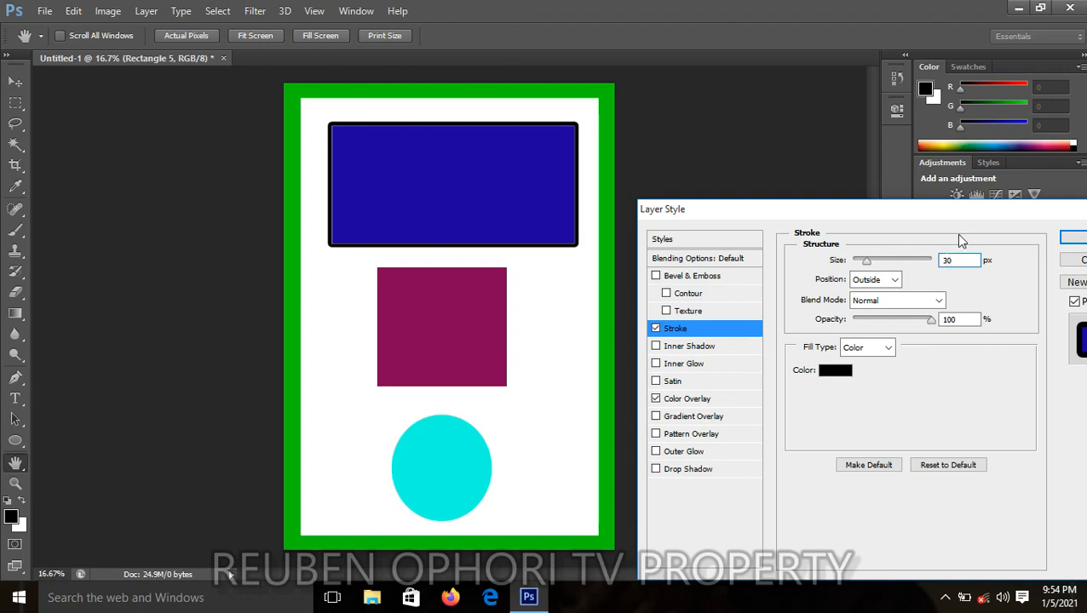
pyautogui.click(1075, 238)
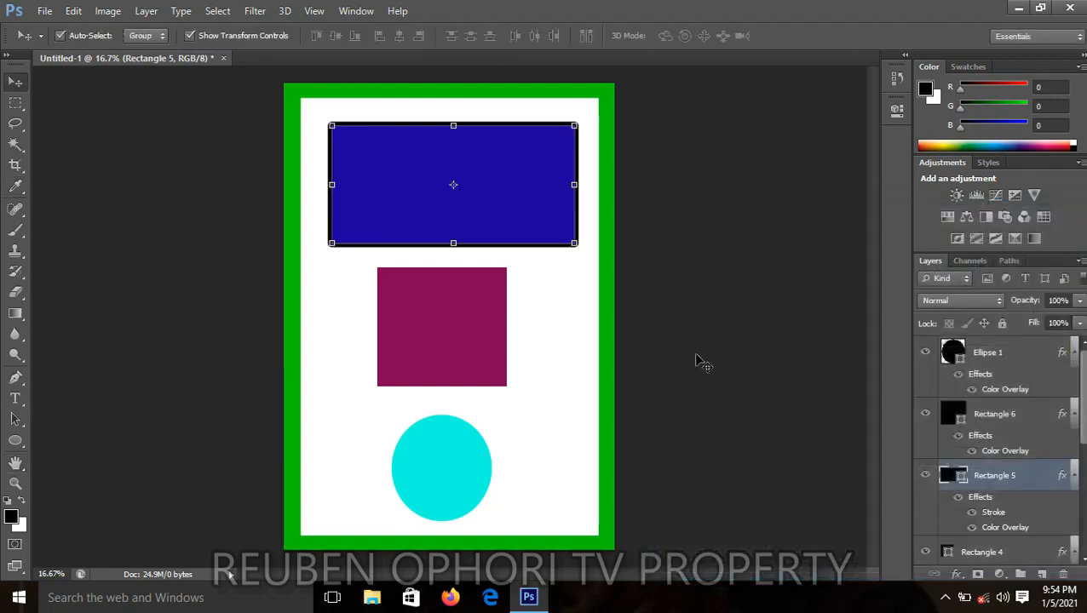
pyautogui.click(696, 360)
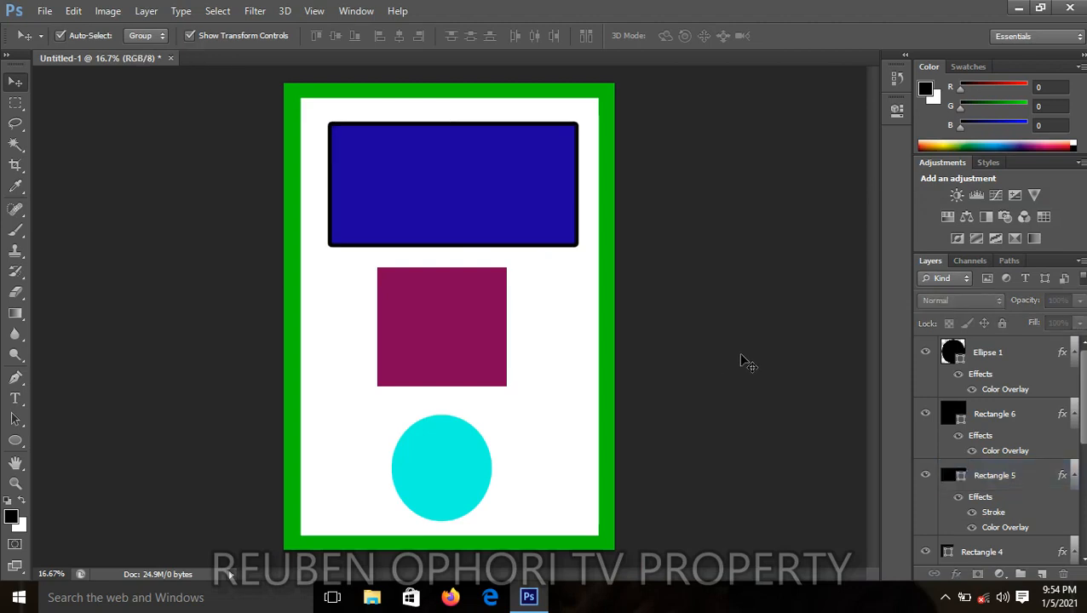
# - Add a black outside Stroke effect of about 35 px to the magenta rectangle
pyautogui.click(444, 334)
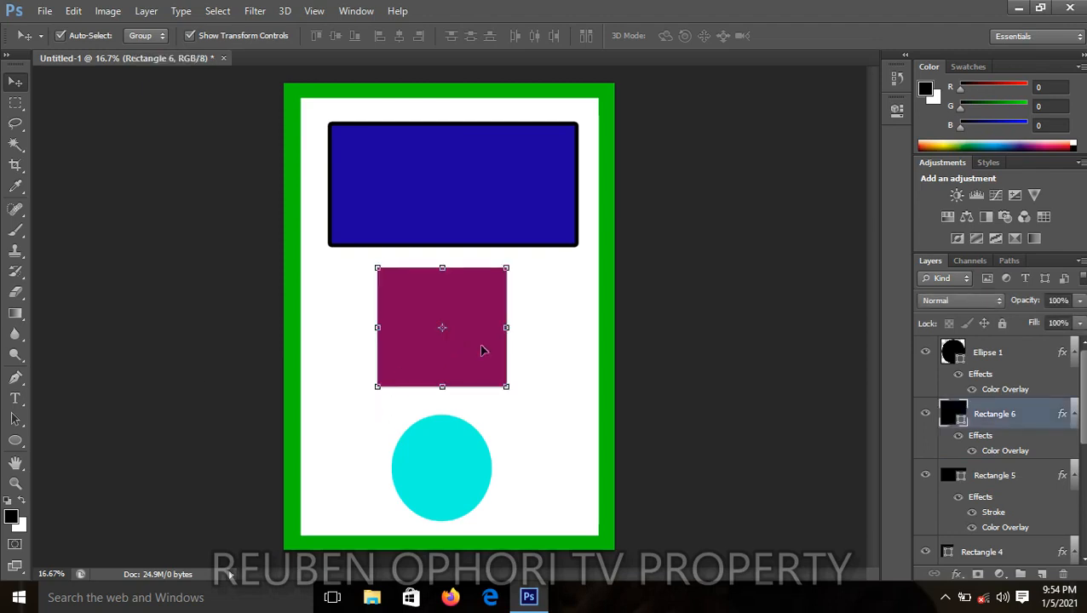
pyautogui.click(957, 575)
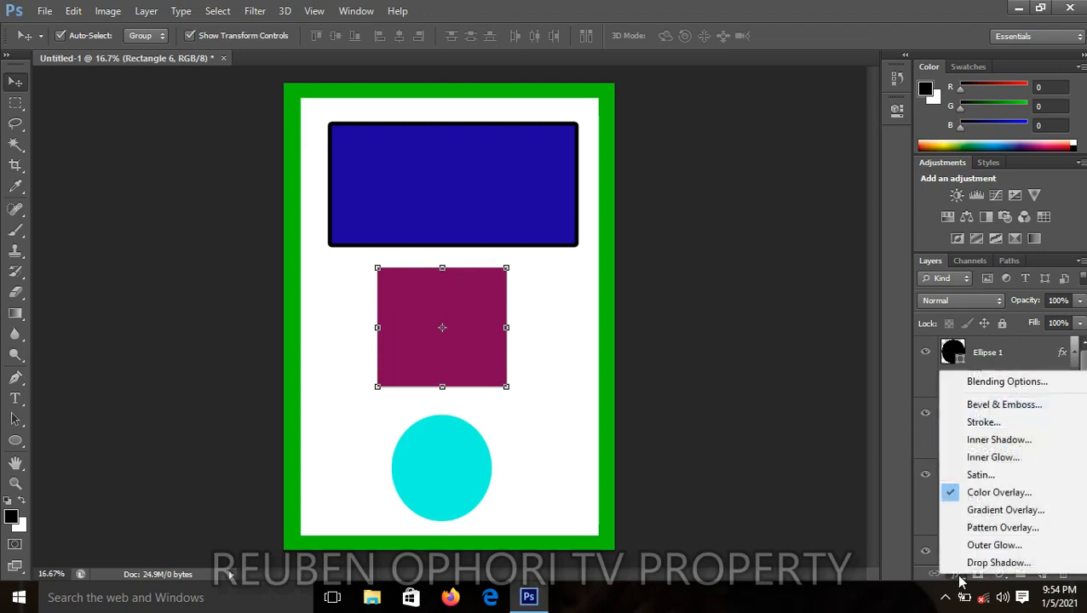
pyautogui.click(985, 423)
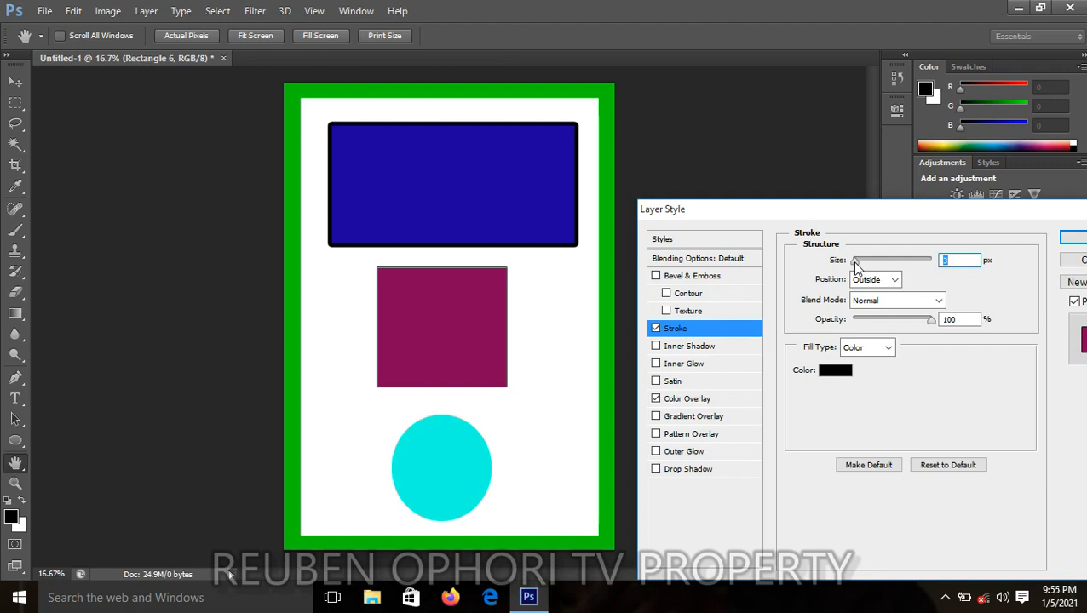
pyautogui.moveTo(855, 264); pyautogui.dragTo(868, 267)
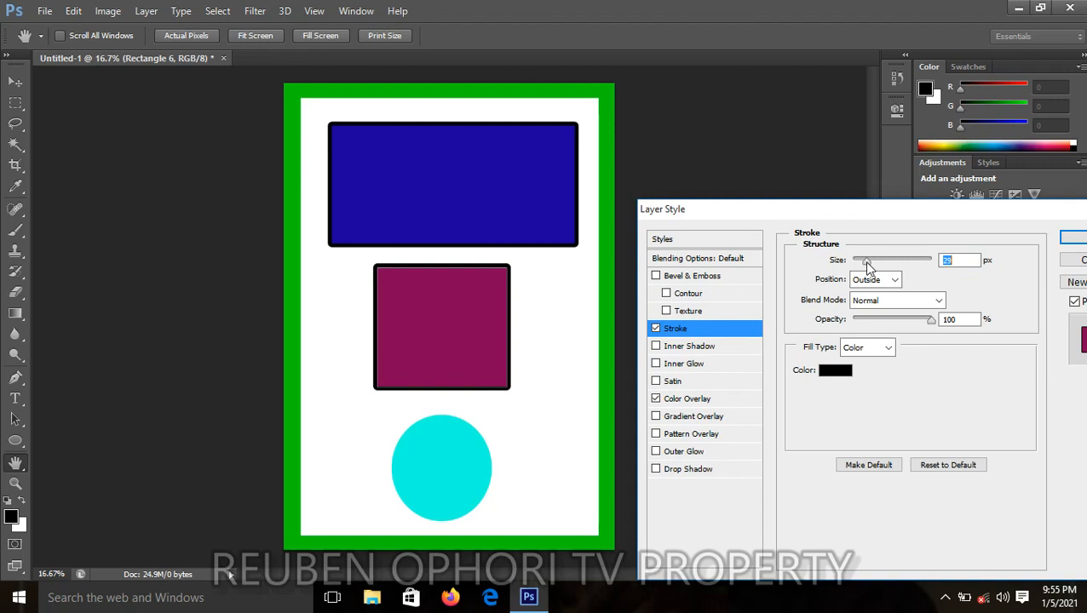
pyautogui.moveTo(867, 266); pyautogui.dragTo(870, 267)
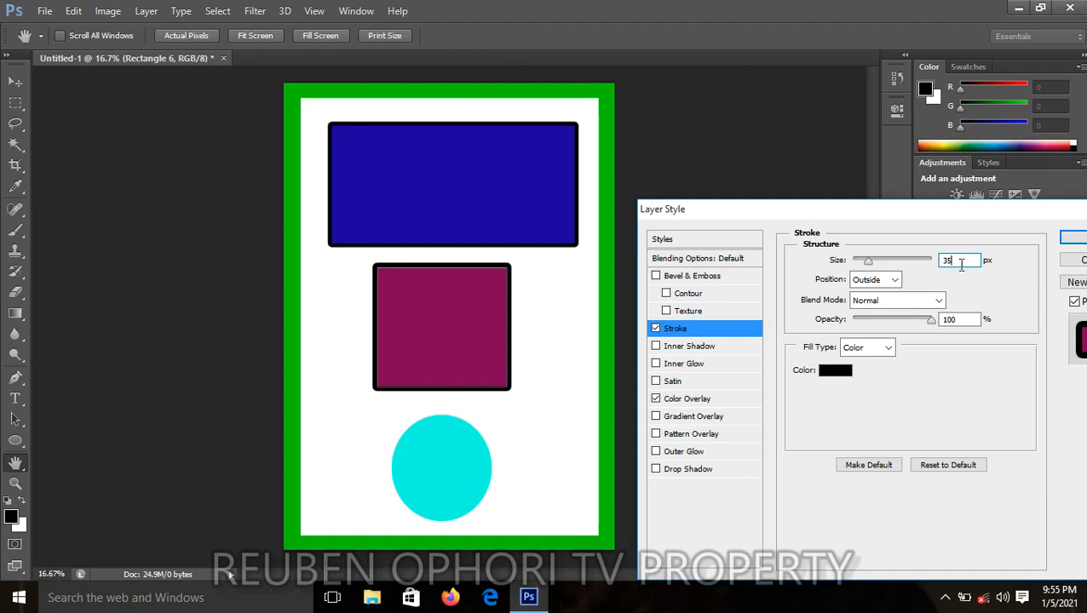
# - Set the magenta rectangle's stroke size to 30 px, apply the effect and deselect the shape
pyautogui.press('BackSpace')
pyautogui.press('BackSpace')
pyautogui.write('3')
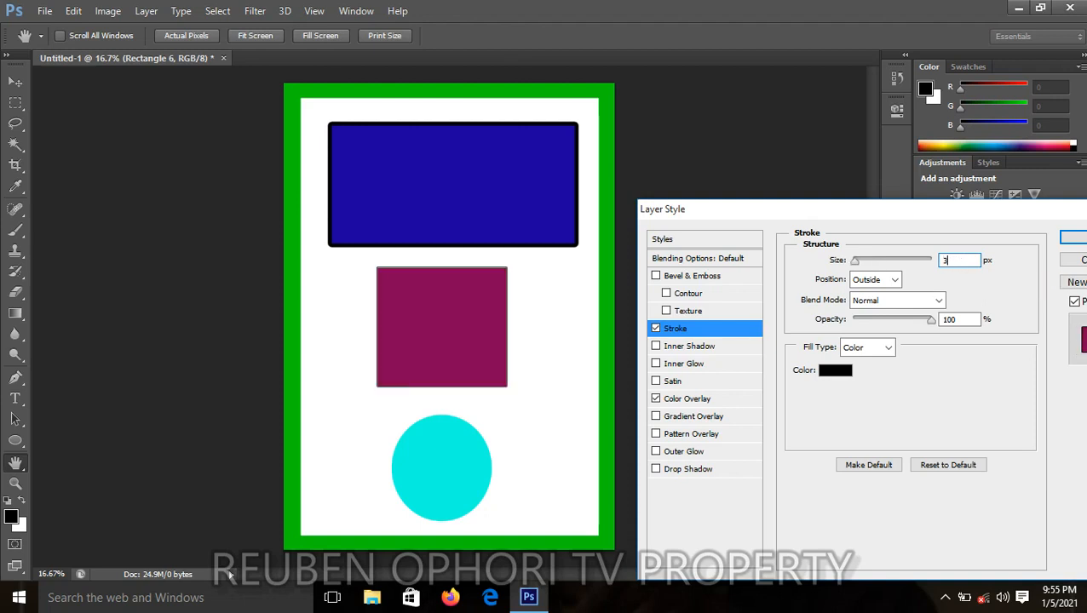
pyautogui.write('0')
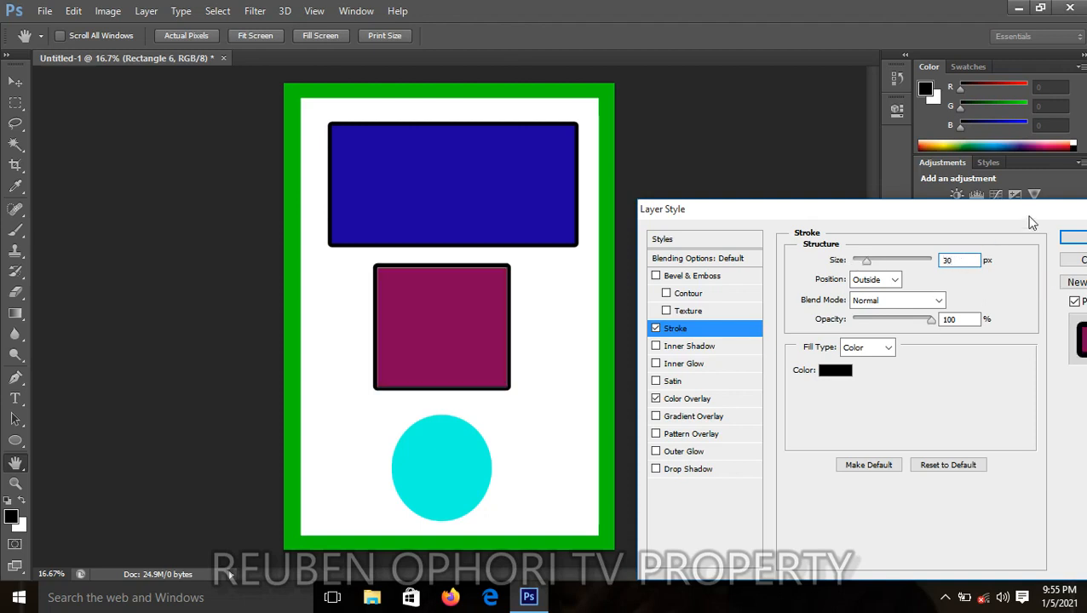
pyautogui.click(1072, 237)
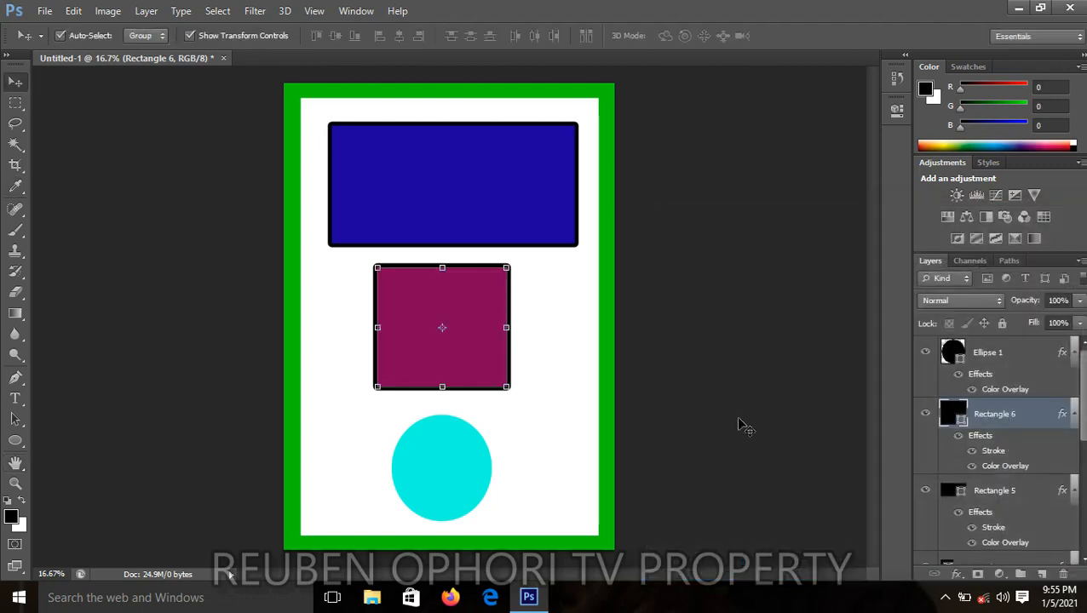
pyautogui.click(740, 426)
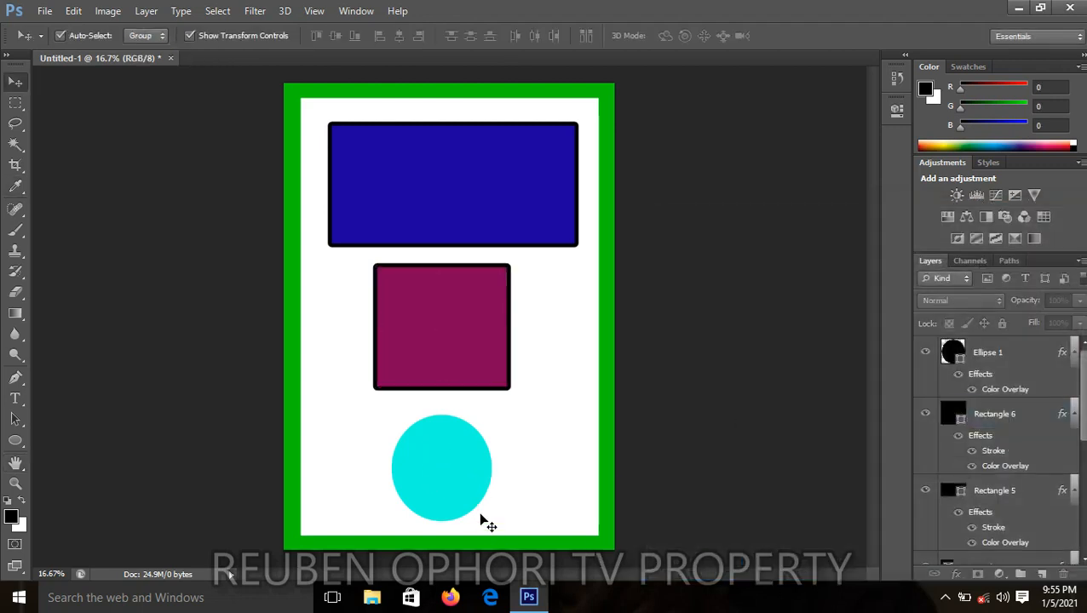
# - Add an outside Stroke effect to the cyan ellipse and set its color to purple (911e9b)
pyautogui.click(461, 469)
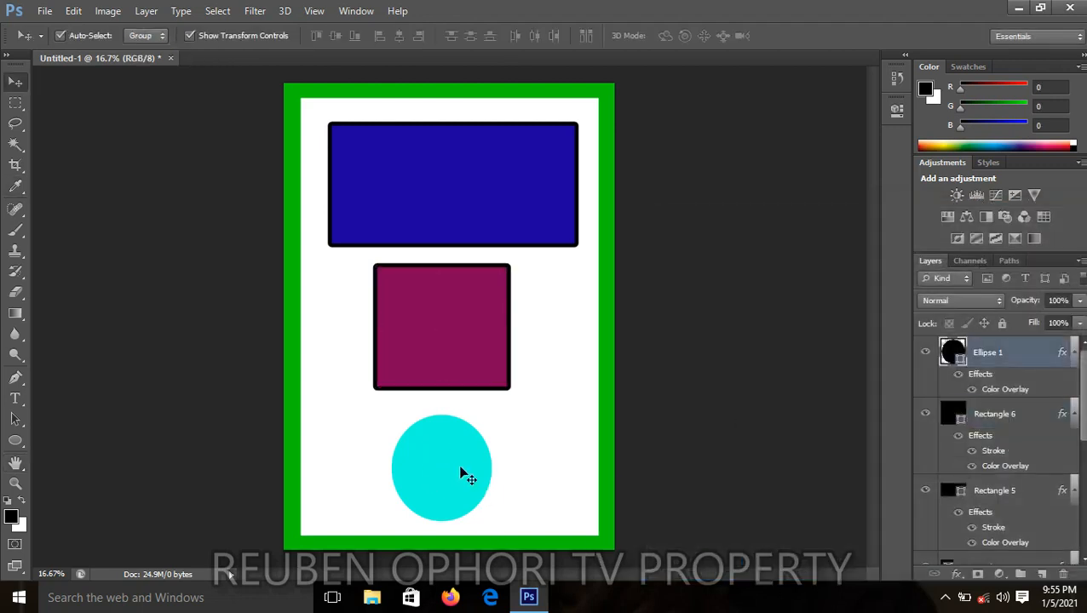
pyautogui.click(956, 576)
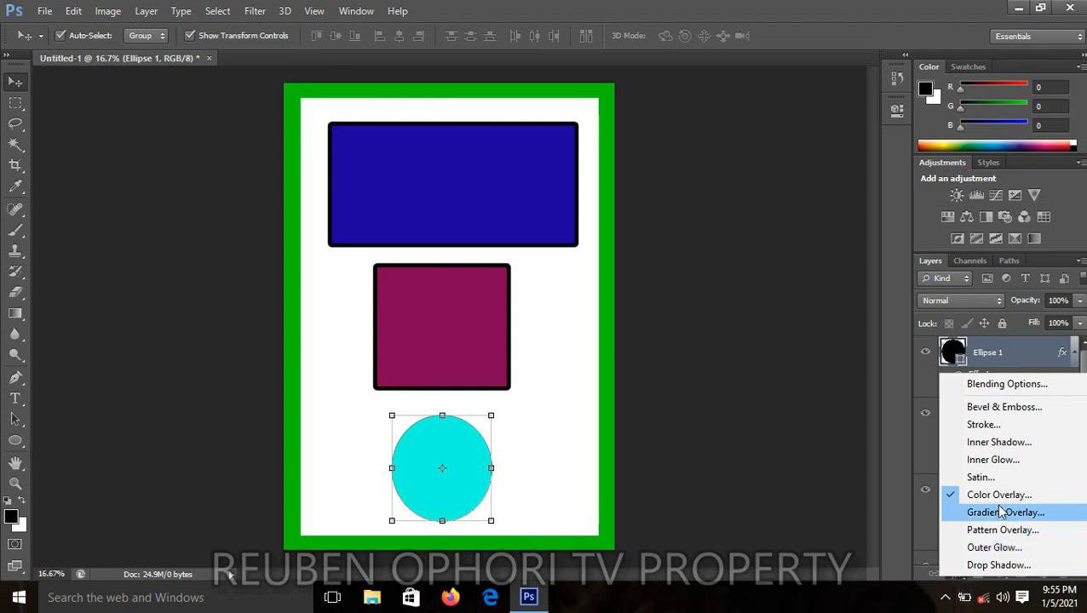
pyautogui.click(1005, 428)
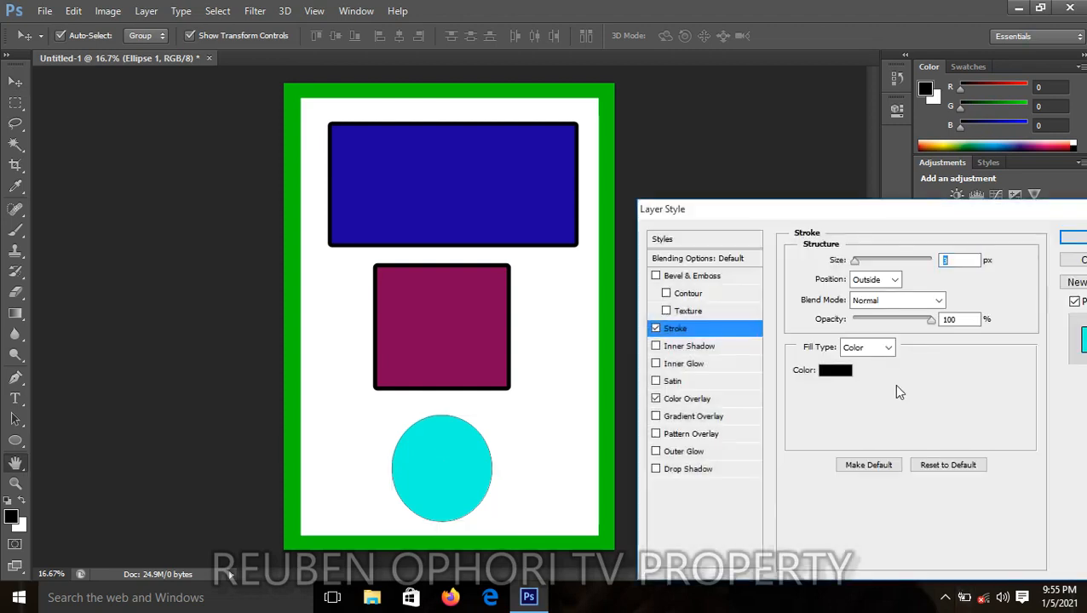
pyautogui.click(832, 376)
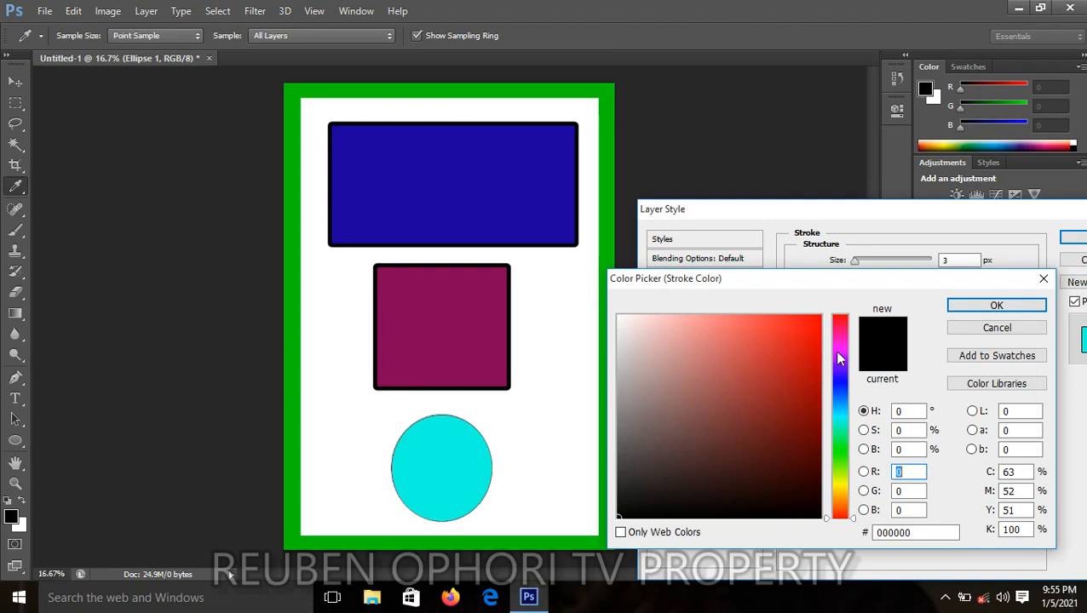
pyautogui.click(838, 354)
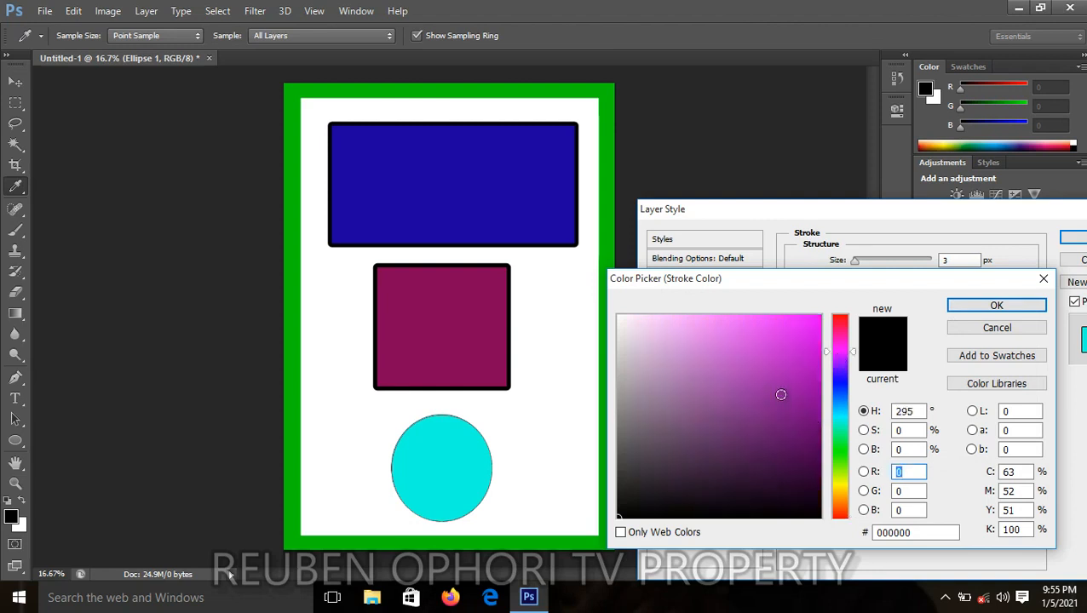
pyautogui.click(780, 394)
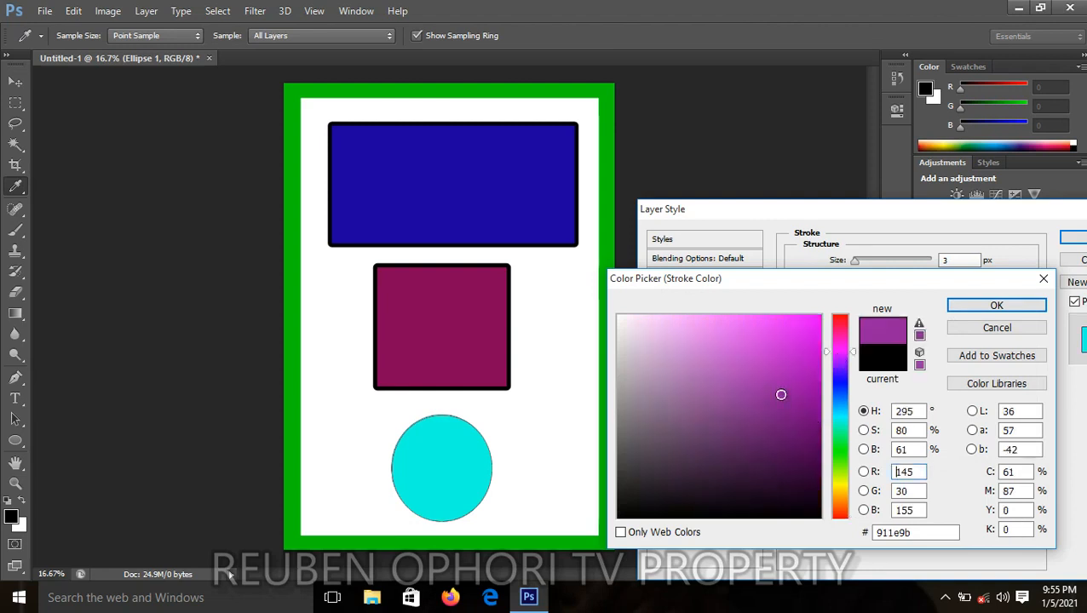
pyautogui.click(996, 307)
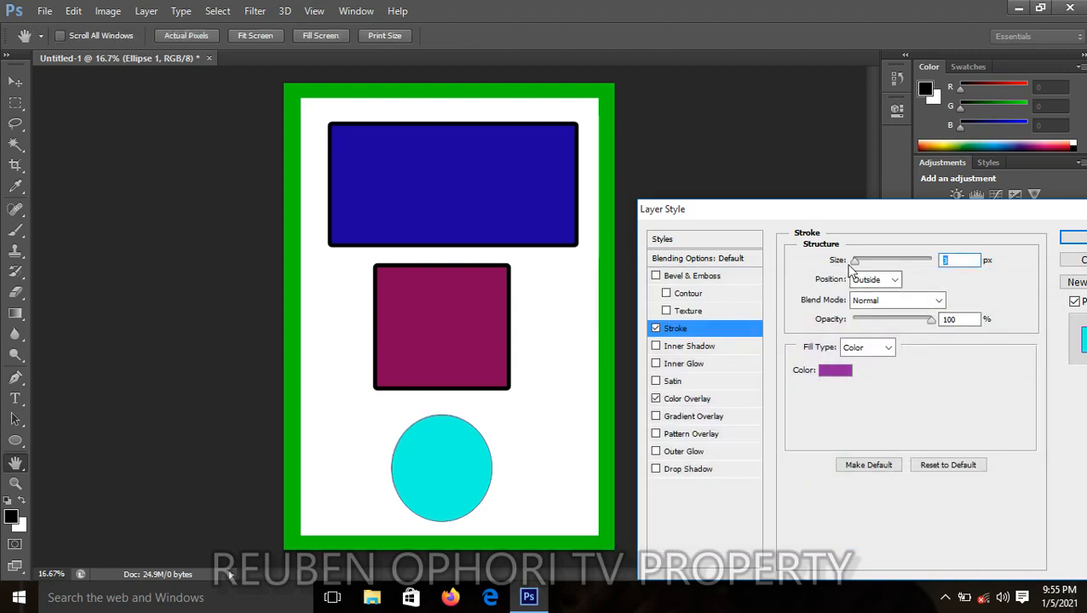
# - Set the cyan ellipse's stroke size to 30 px and apply the effect
pyautogui.moveTo(857, 268); pyautogui.dragTo(870, 266)
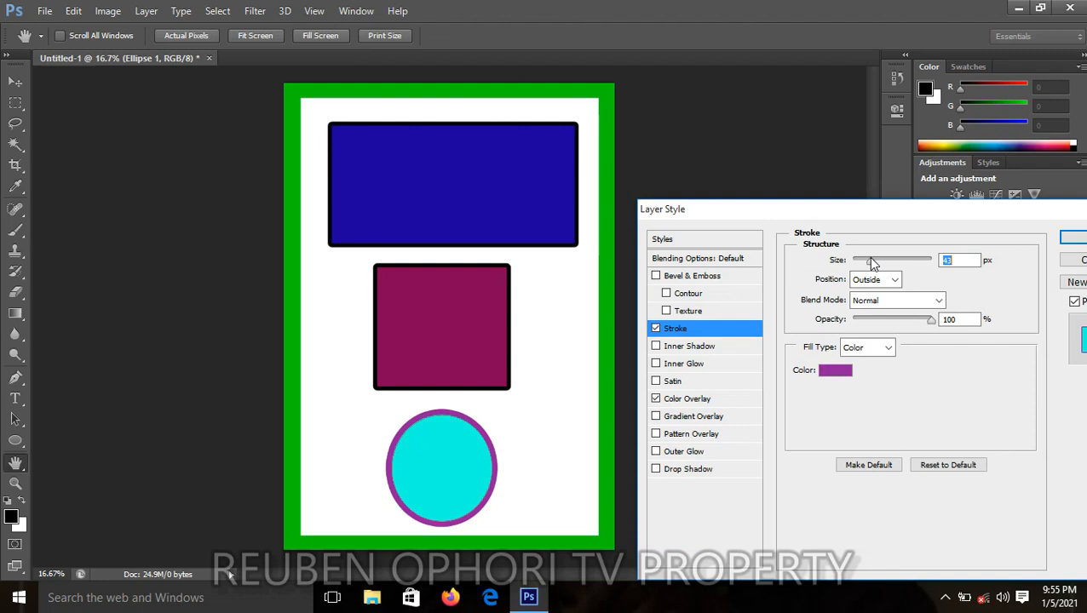
pyautogui.click(968, 262)
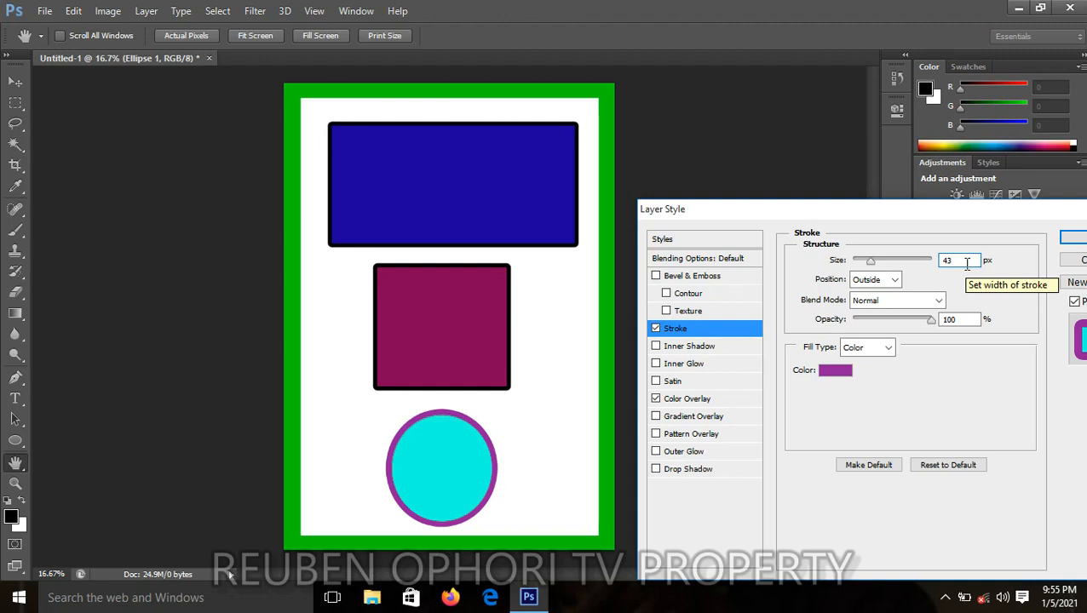
pyautogui.press('BackSpace')
pyautogui.press('BackSpace')
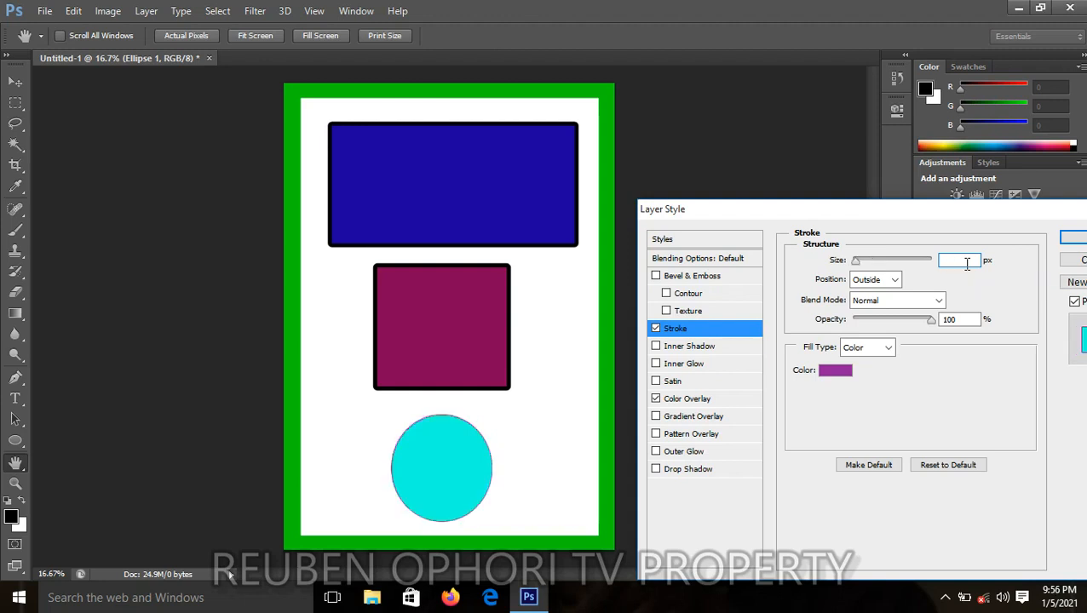
pyautogui.write('30')
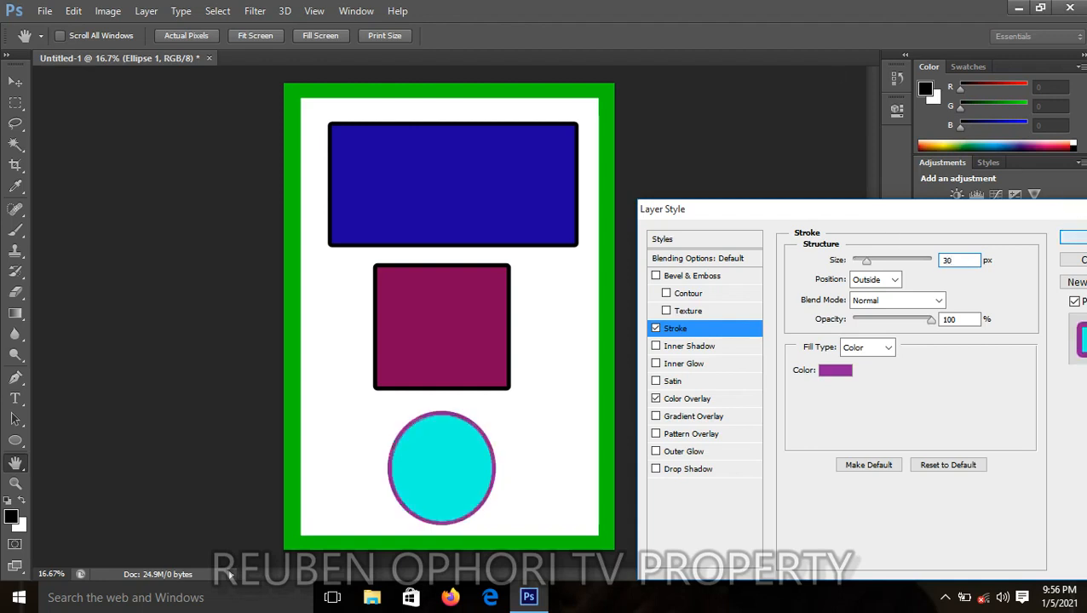
pyautogui.click(1073, 237)
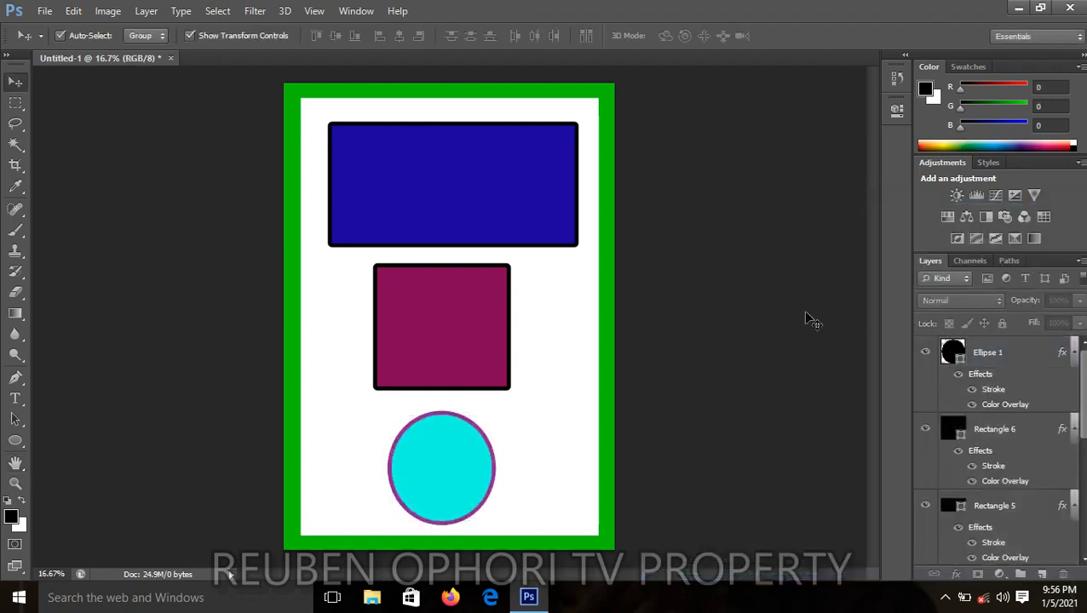